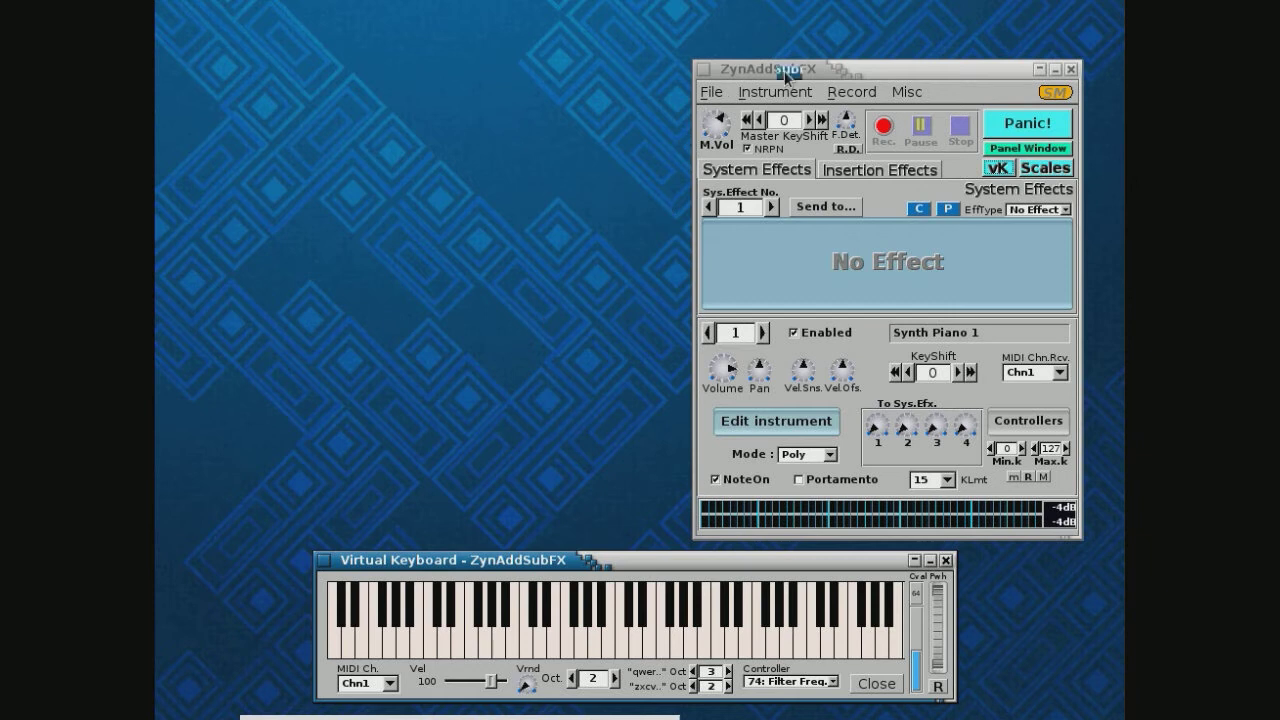
Move the main window aside, open File > Show Scale Settings, and enable microtonal tuning
drag(786, 75, 706, 65)
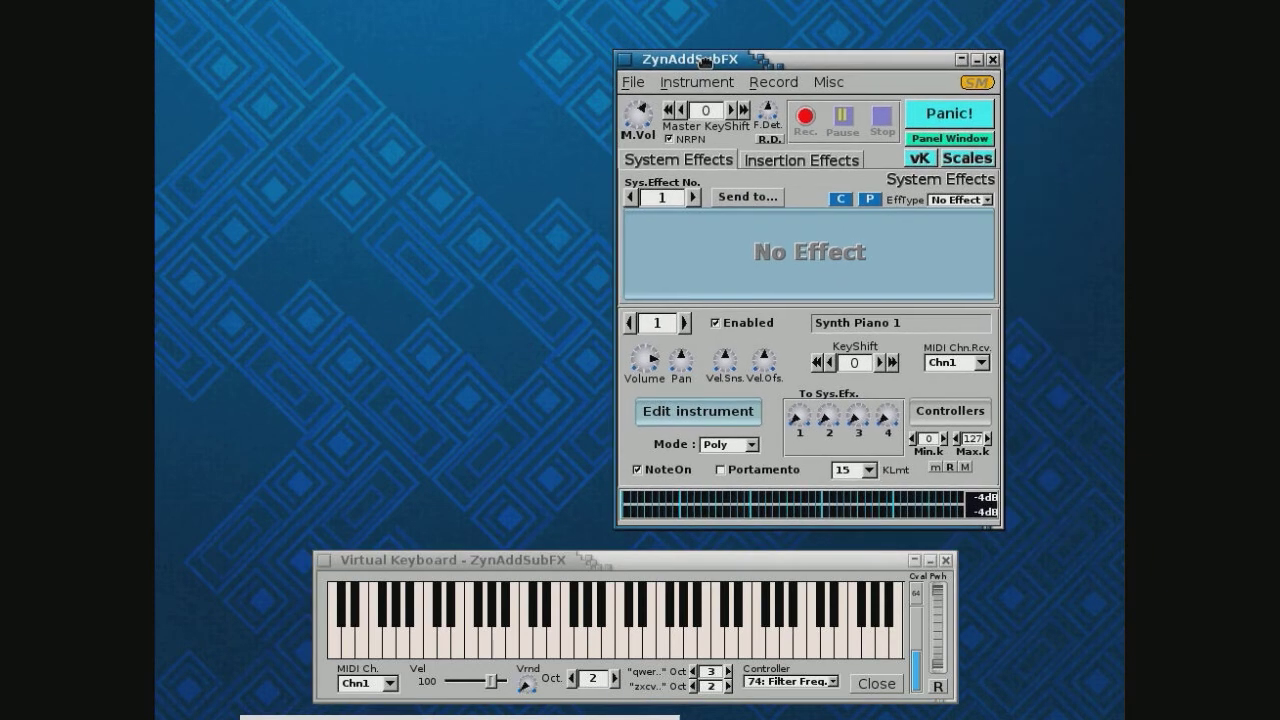
click(633, 84)
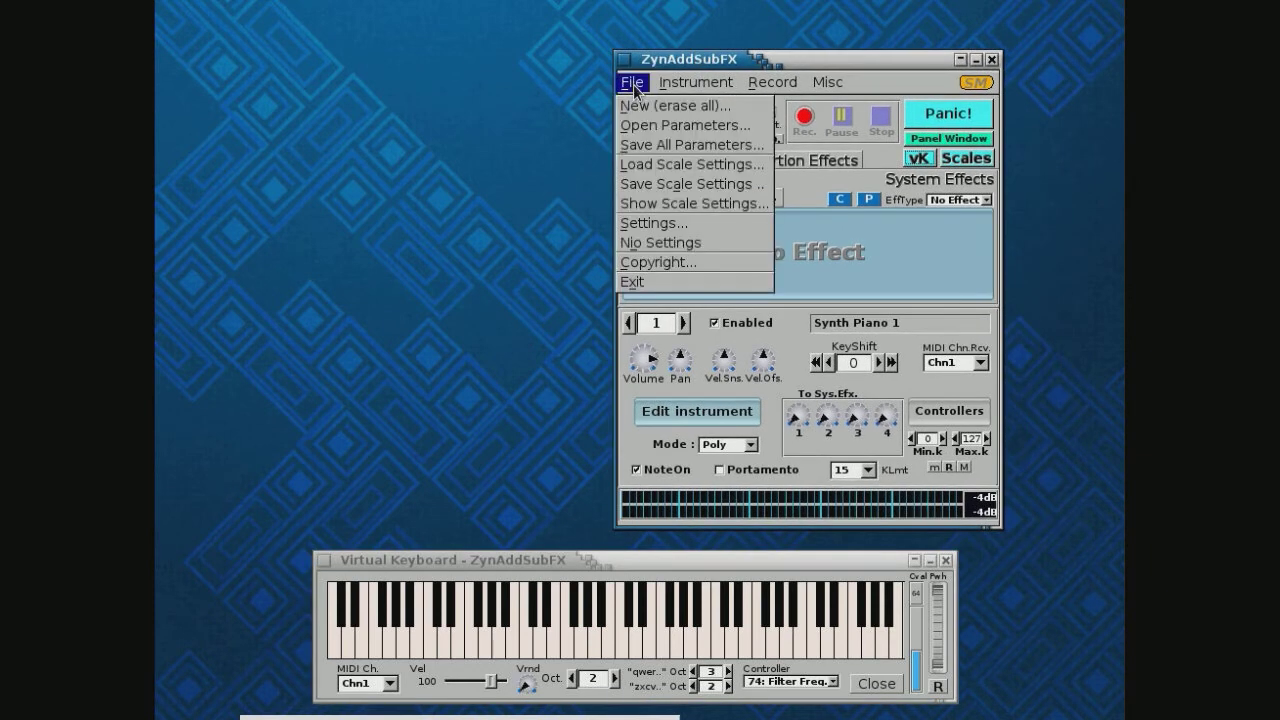
click(663, 207)
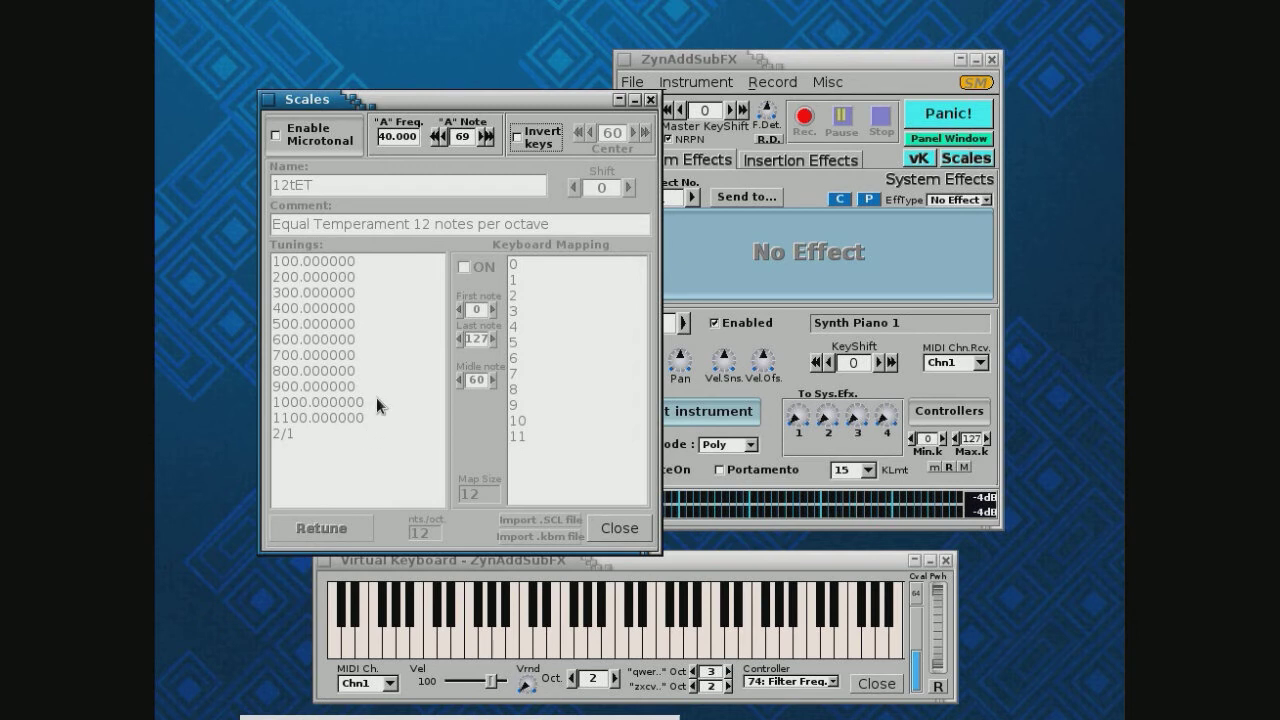
click(277, 139)
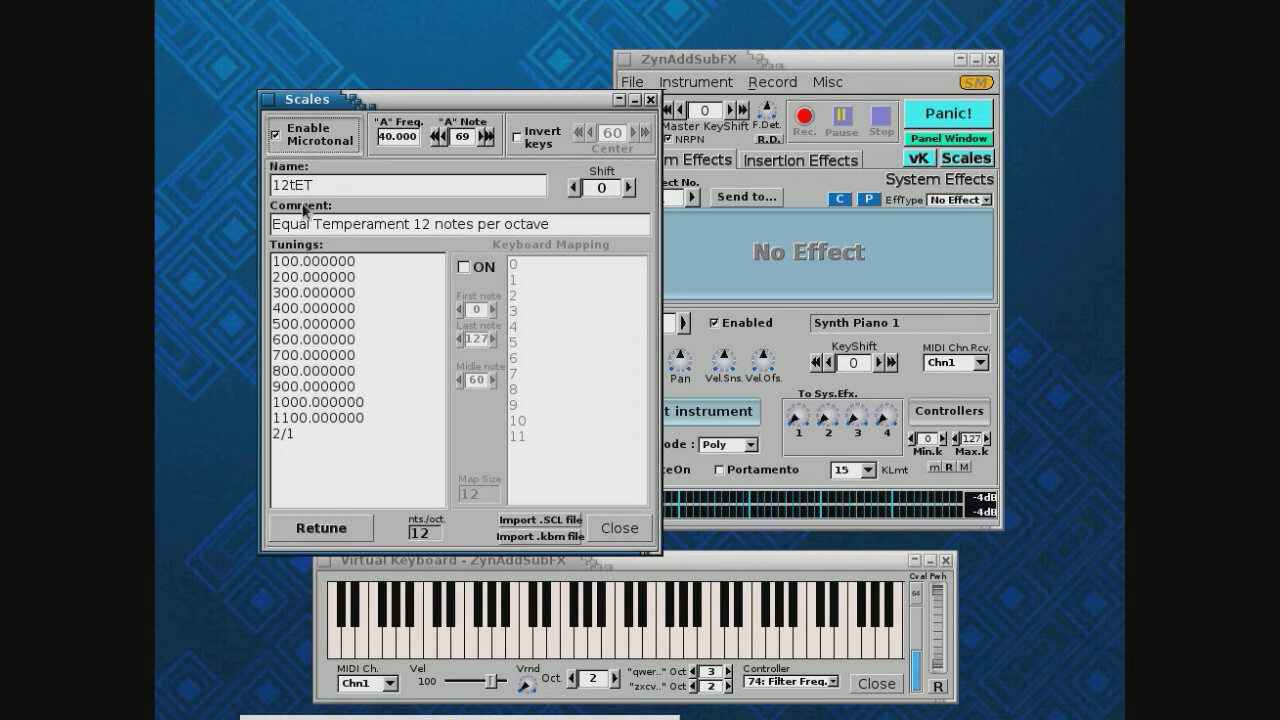
Select the eleven 12tET tuning values and replace them, starting with 9/8
click(388, 412)
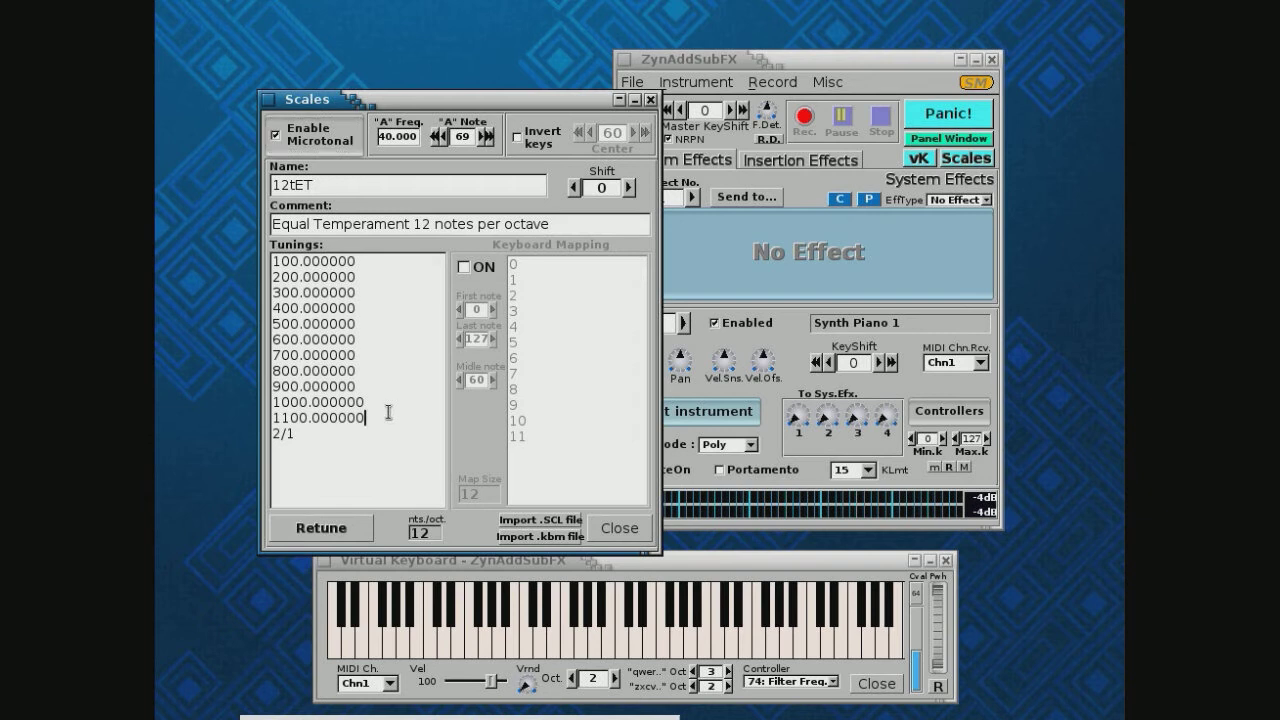
drag(388, 412, 268, 265)
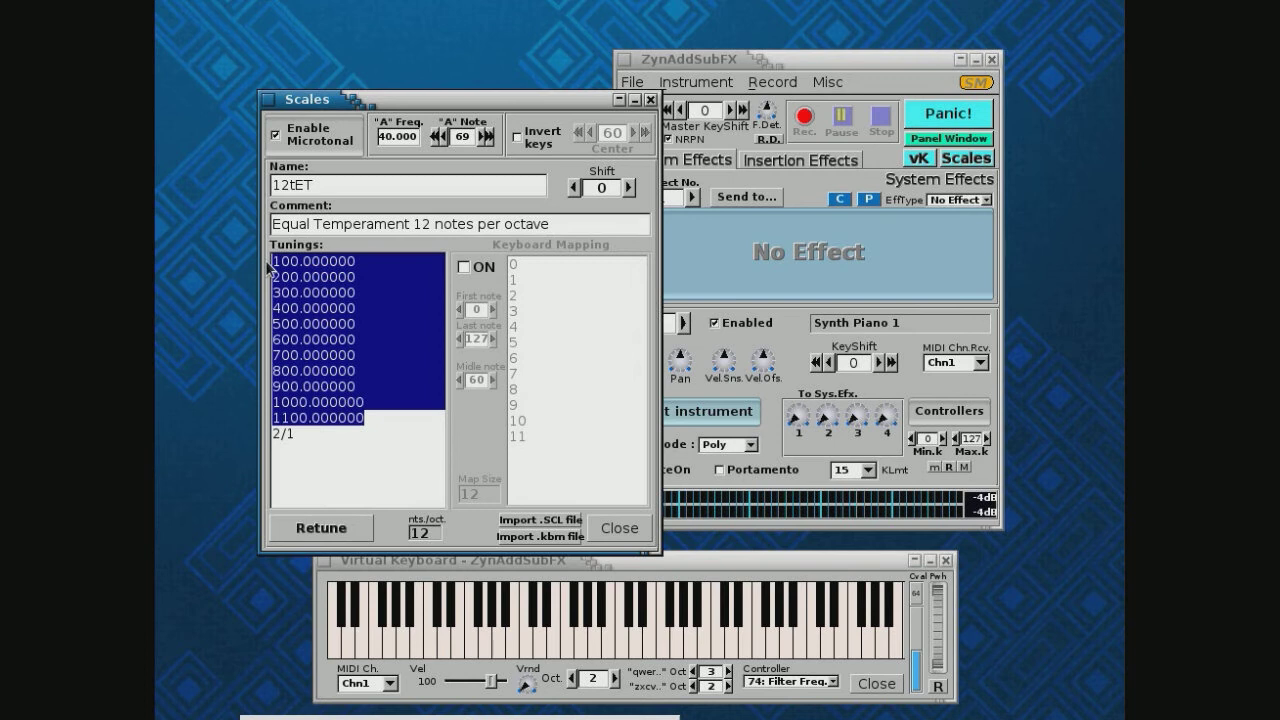
text(0/8)
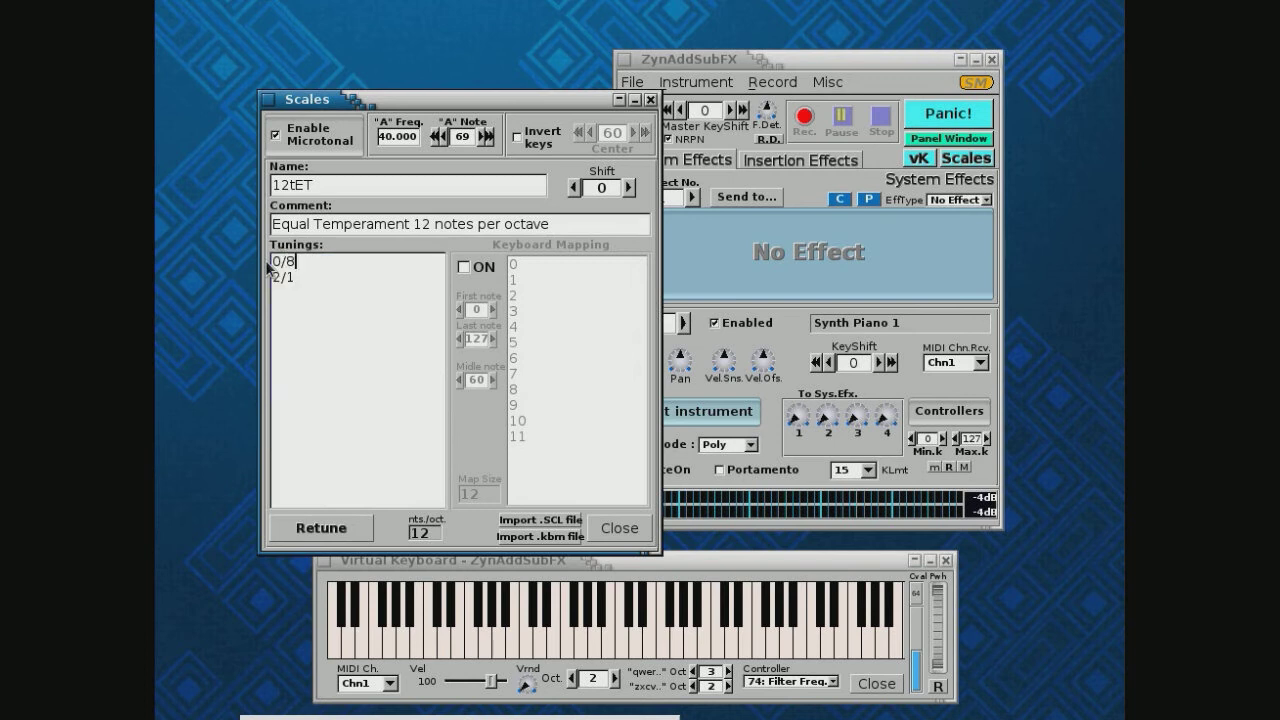
key(BackSpace)
key(BackSpace)
key(BackSpace)
text(9/8)
key(Return)
Enter the remaining tunings 5/4, 4/3, 3/2, 5/3 and 15/8 on separate lines
text(5/4)
key(Return)
text(4/3)
key(Return)
text(3/2)
key(Return)
text(5/3)
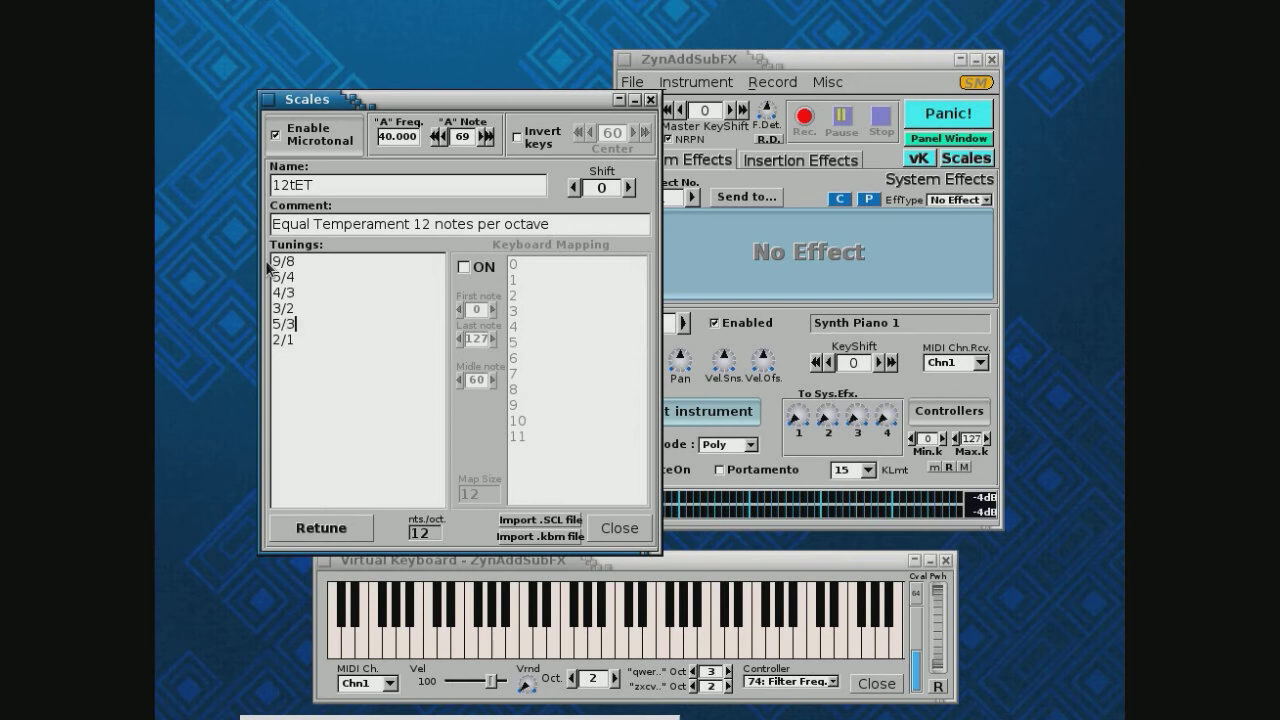
key(Return)
text(15/8)
Retune the synth to the seven-note scale ending at 2/1 and move the Scales window aside
click(339, 536)
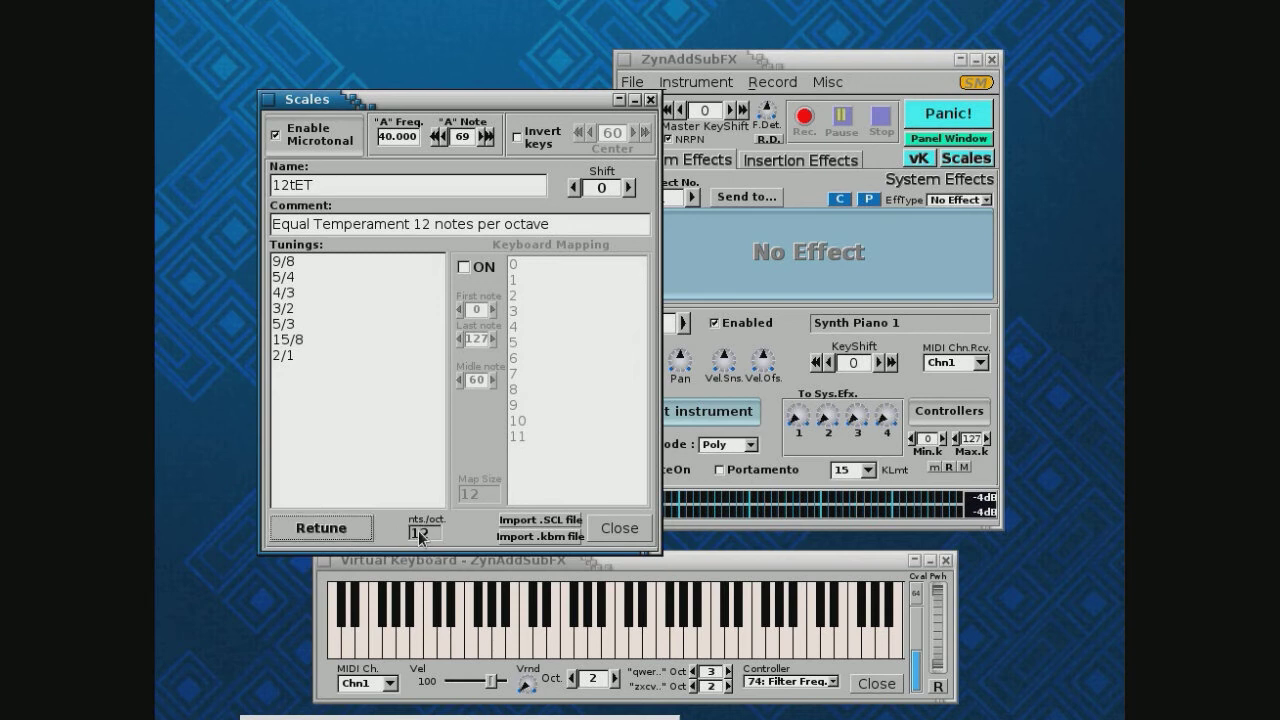
click(318, 532)
drag(452, 104, 393, 63)
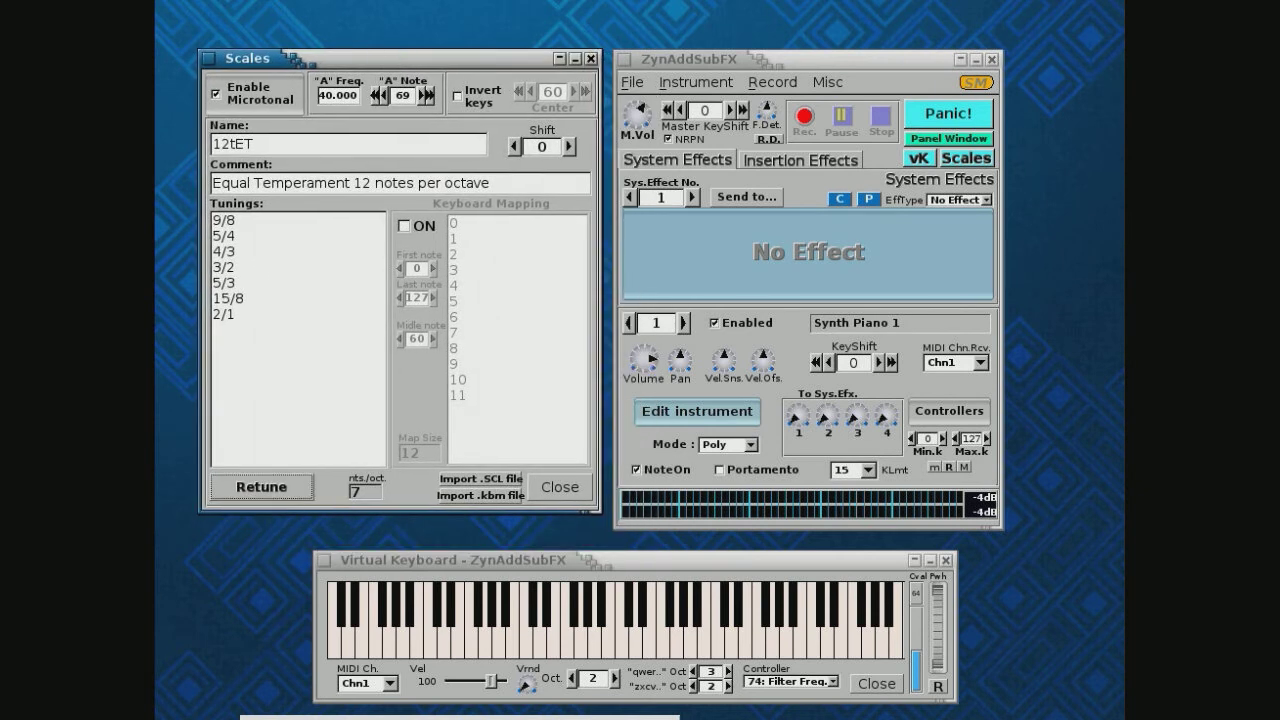
key(alt+Tab)
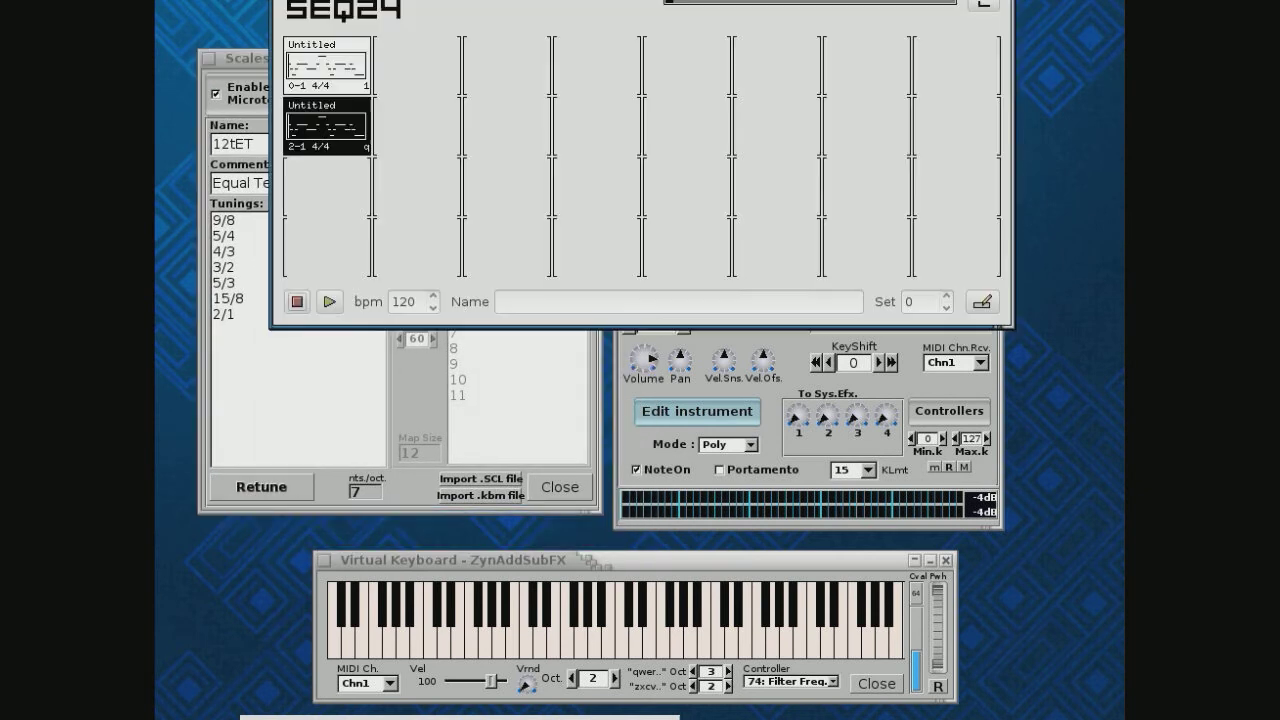
Audition the 7-note scale with Seq24 playback, stop it, and open the .scl import dialog
click(330, 302)
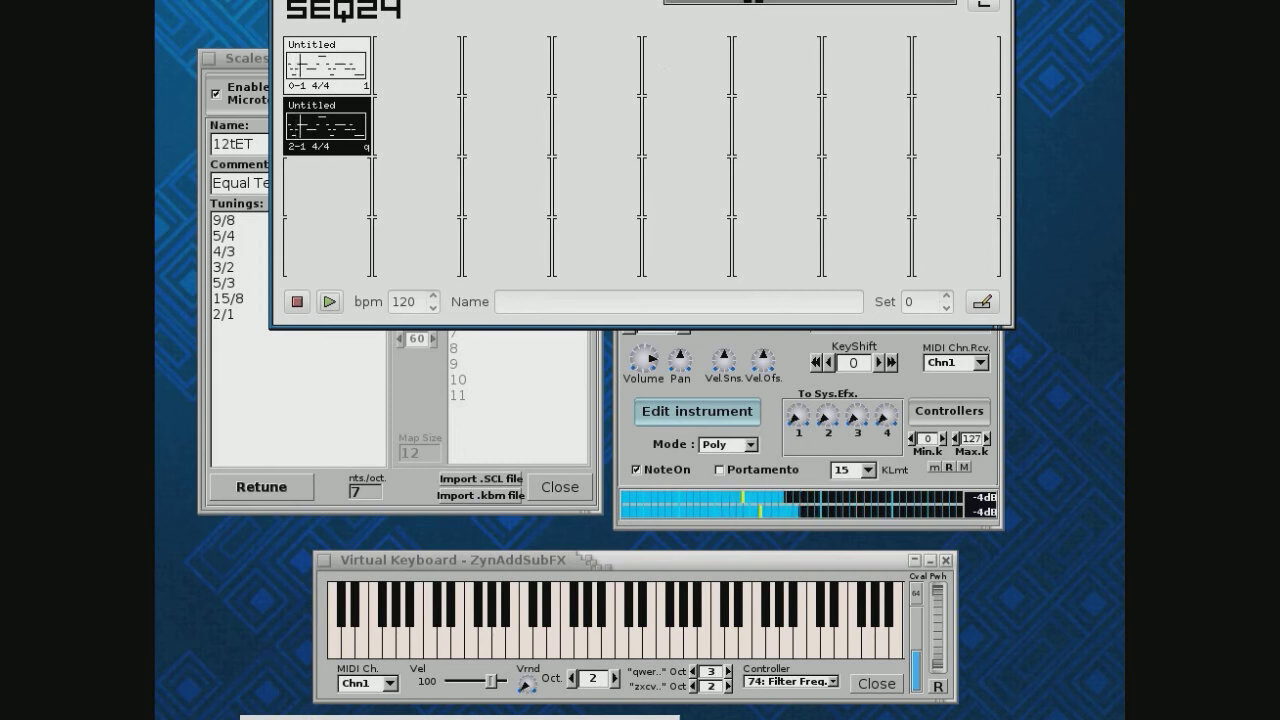
key(alt+Tab)
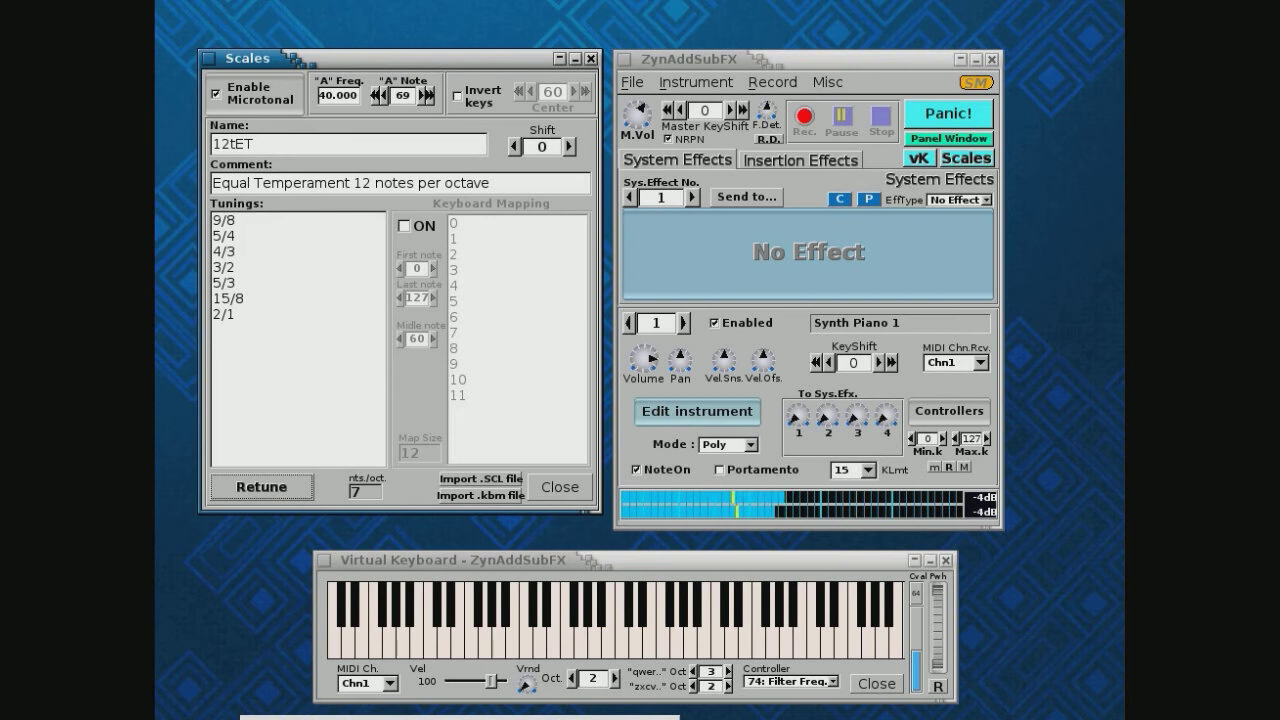
key(alt+Tab)
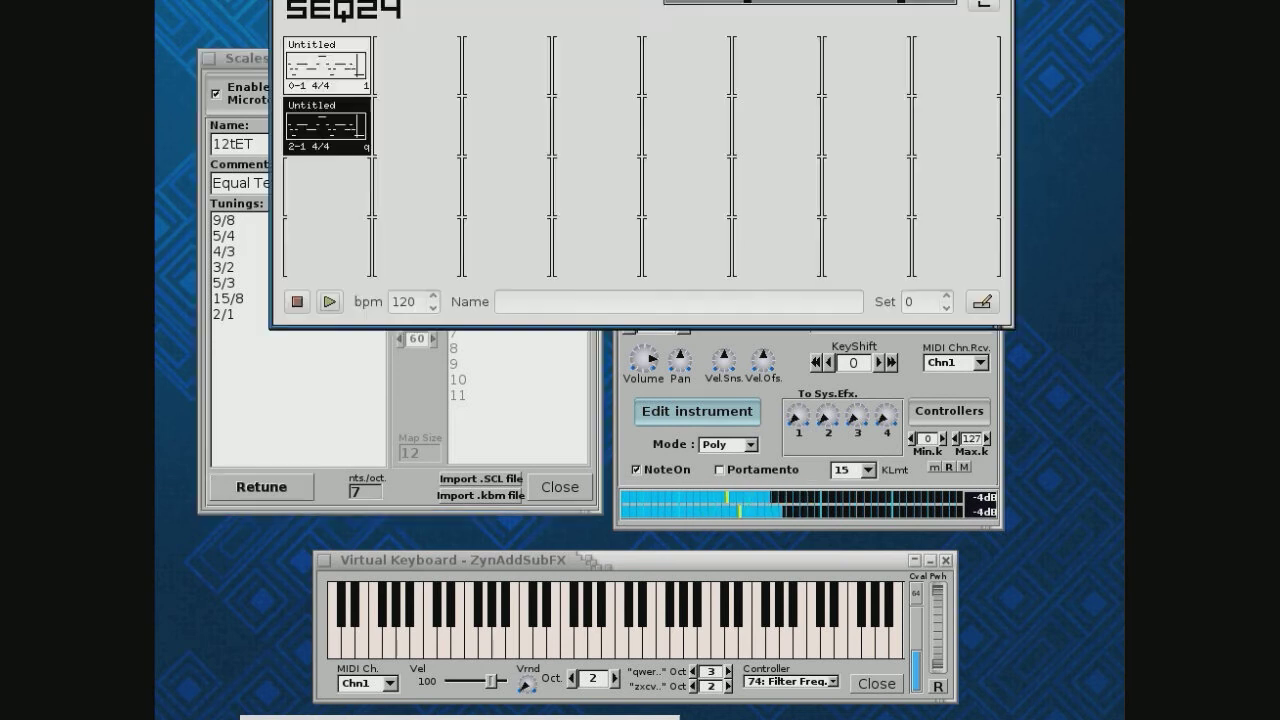
click(296, 311)
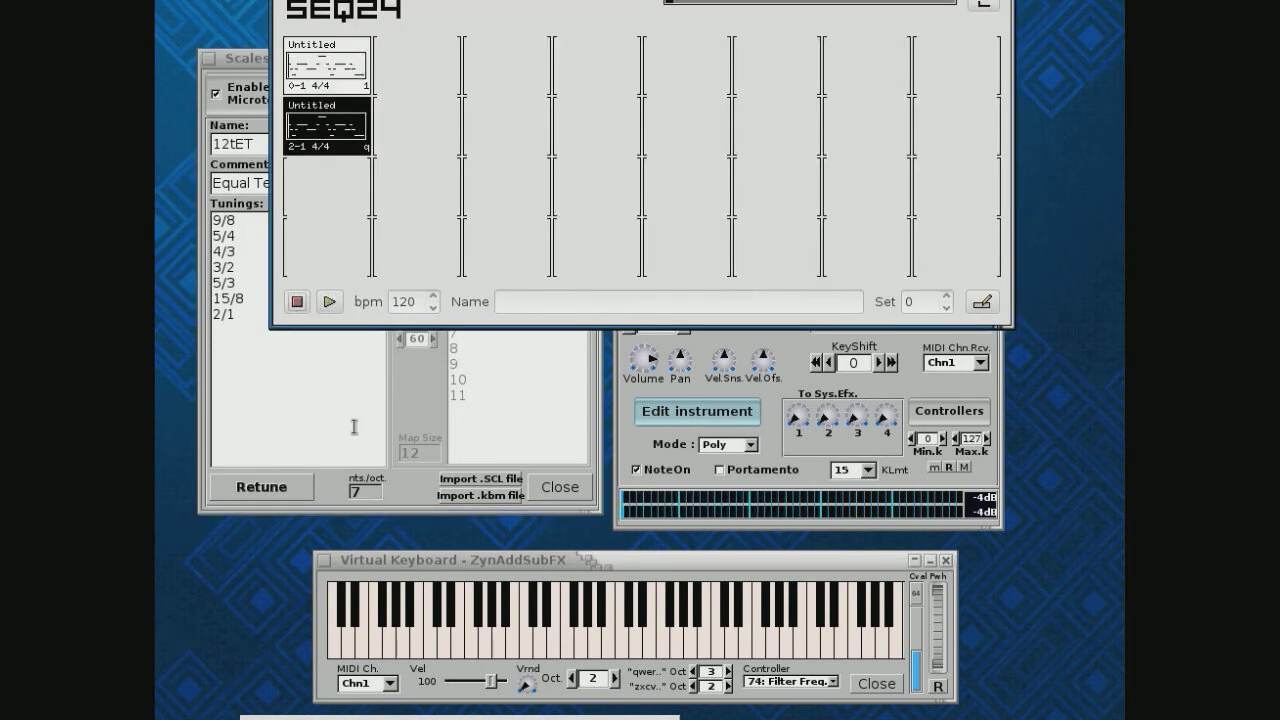
click(415, 400)
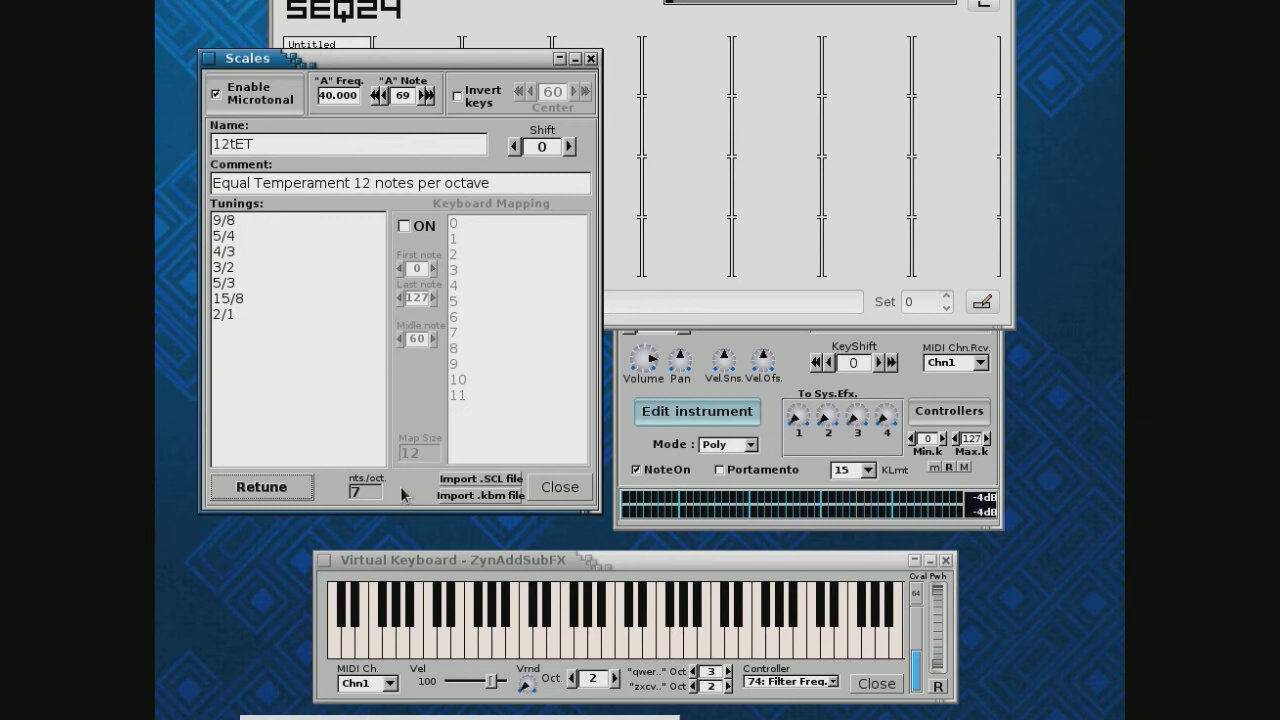
click(464, 481)
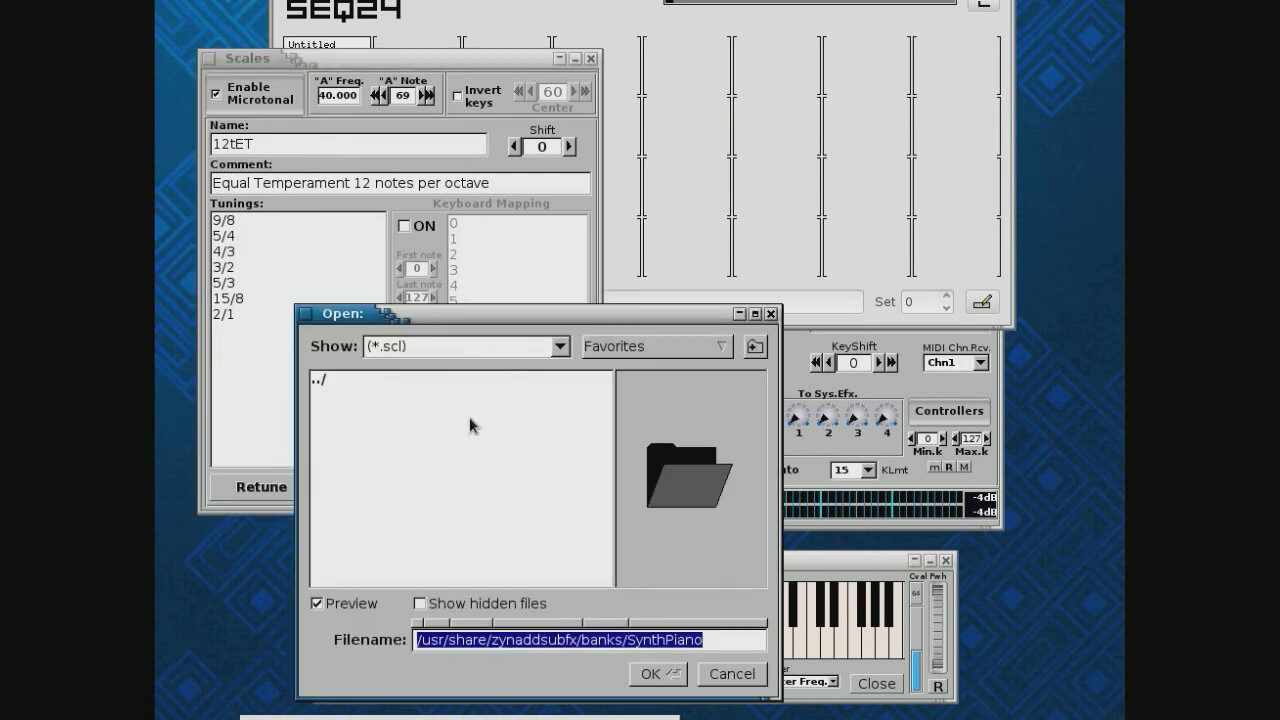
Go to the Scala scales folder and preview cet29.scl and cet39a.scl
click(726, 348)
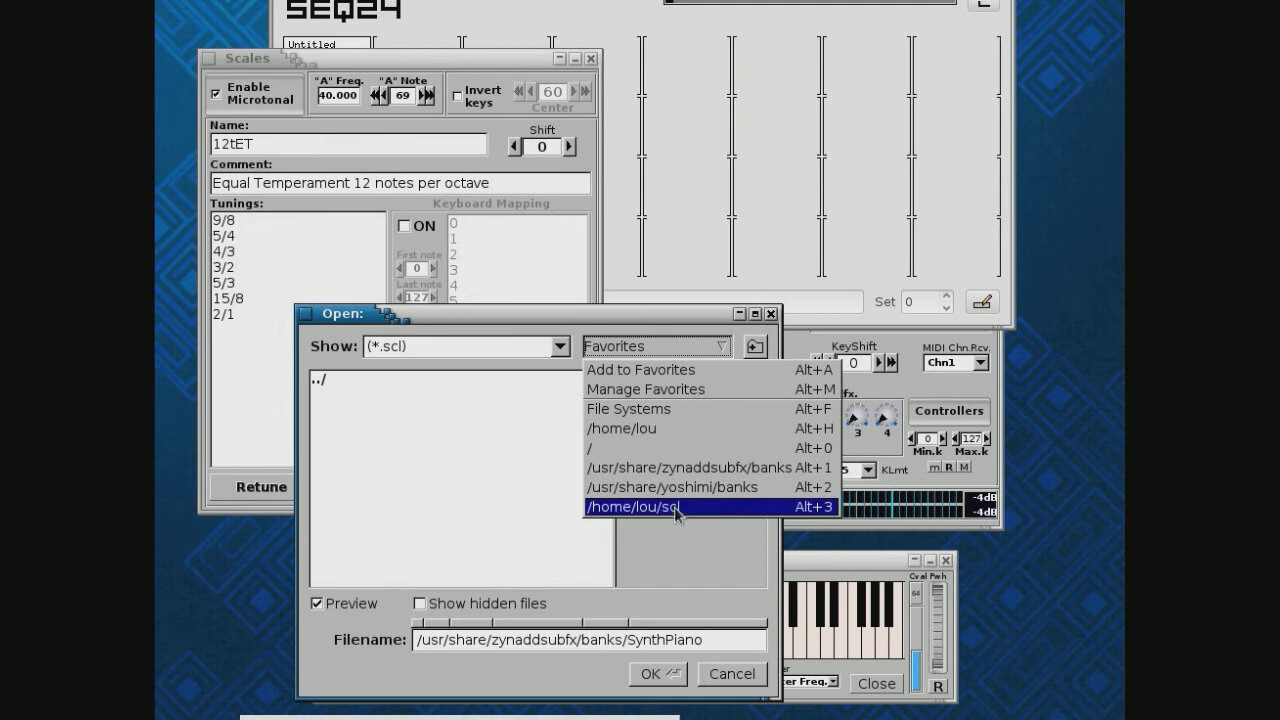
click(714, 509)
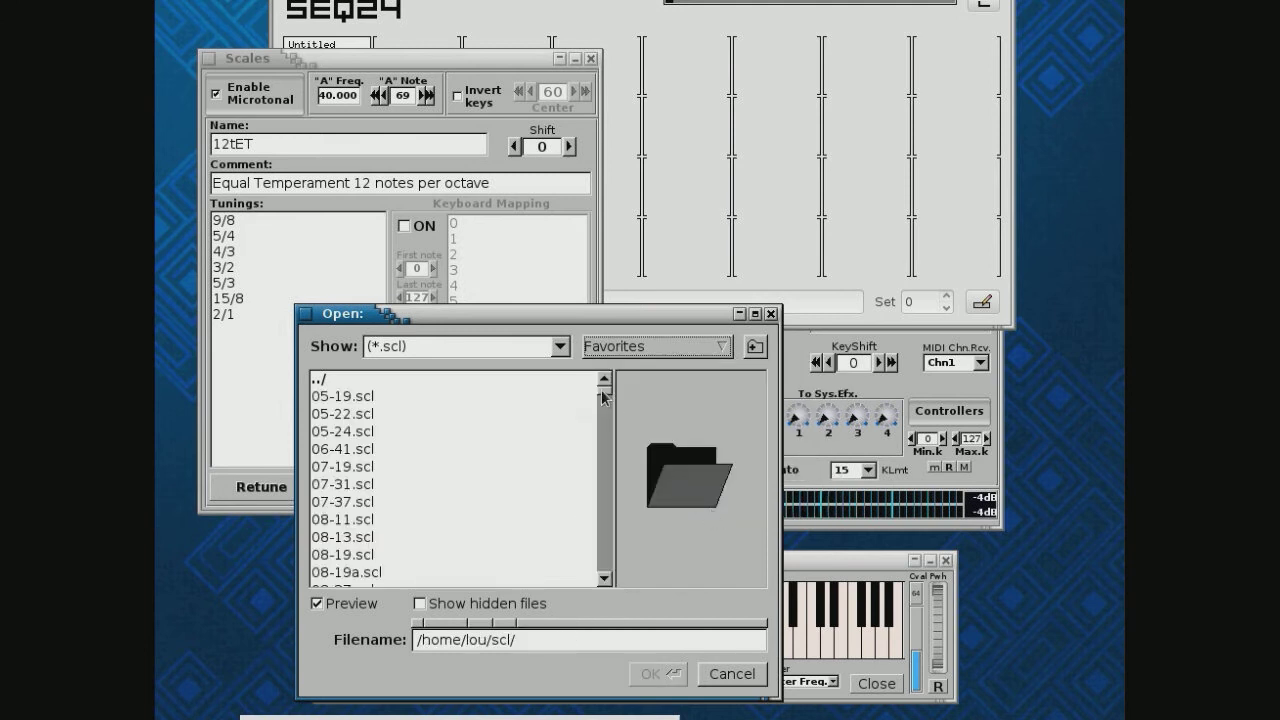
drag(603, 397, 607, 433)
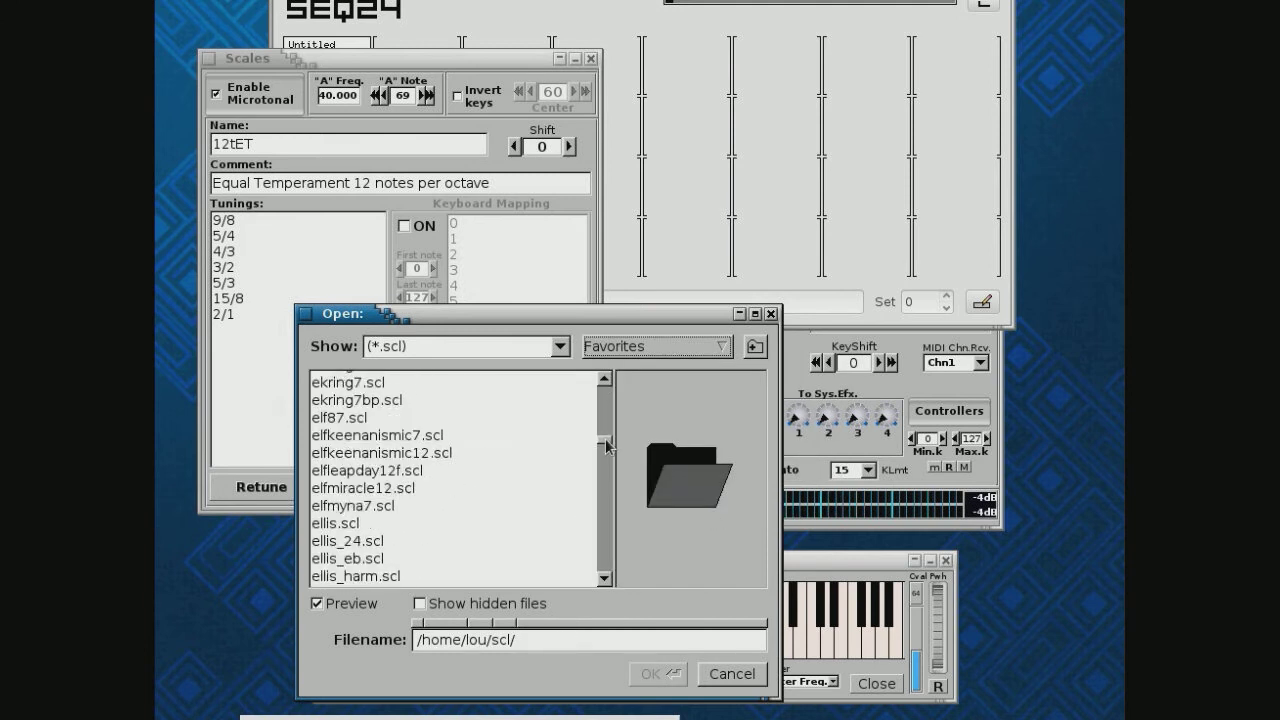
drag(607, 447, 608, 416)
click(349, 413)
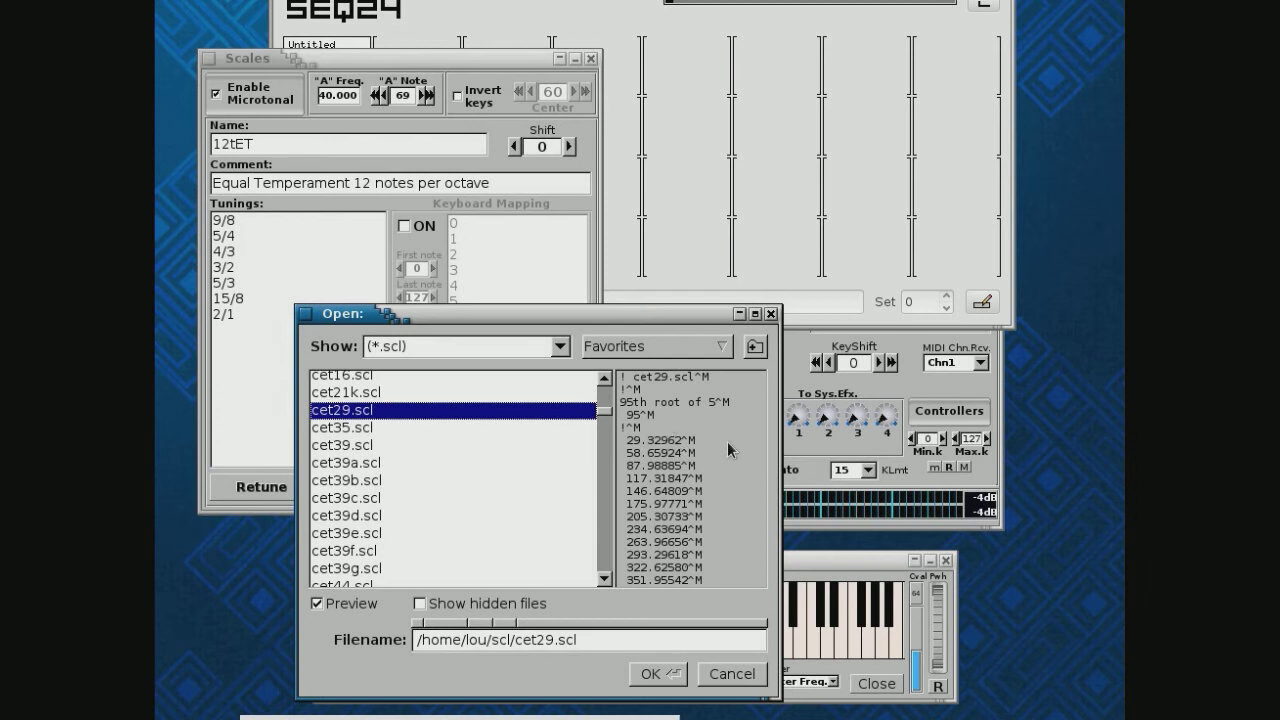
click(342, 466)
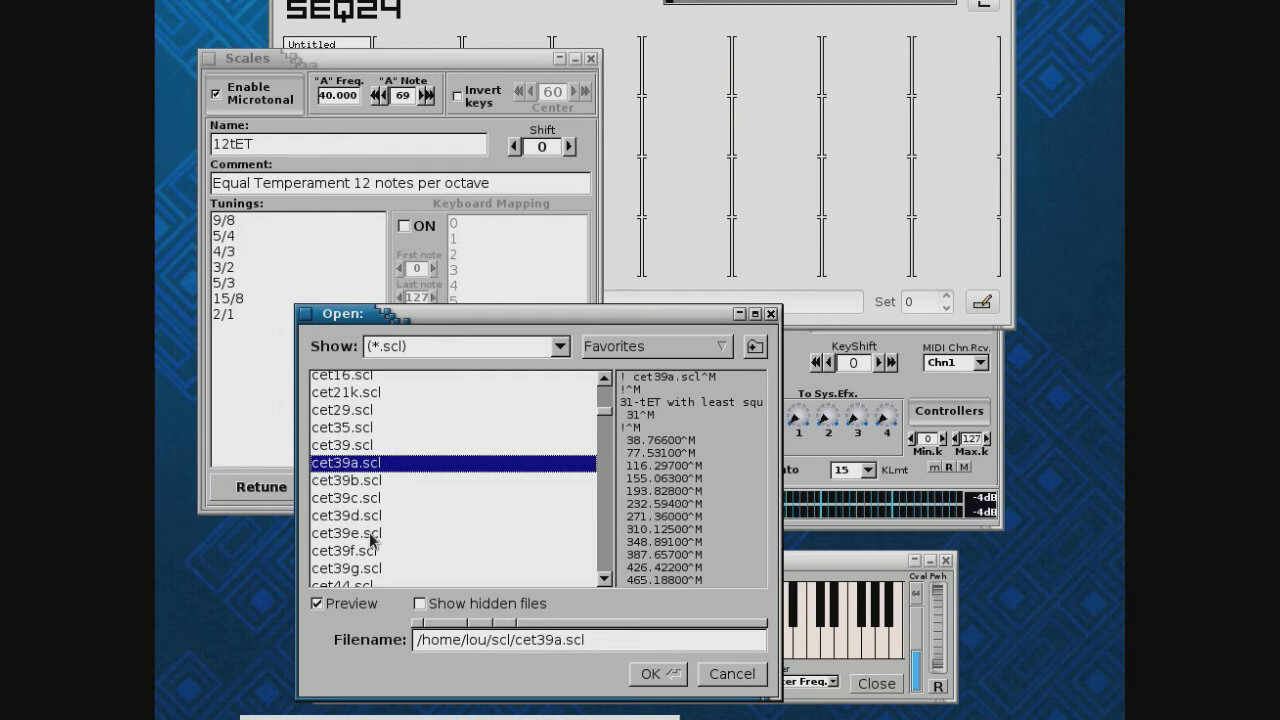
Preview hypol_chrominv.scl and hypol_diat.scl, then import saba pentachord 31-limit.scl
drag(606, 414, 609, 464)
click(406, 520)
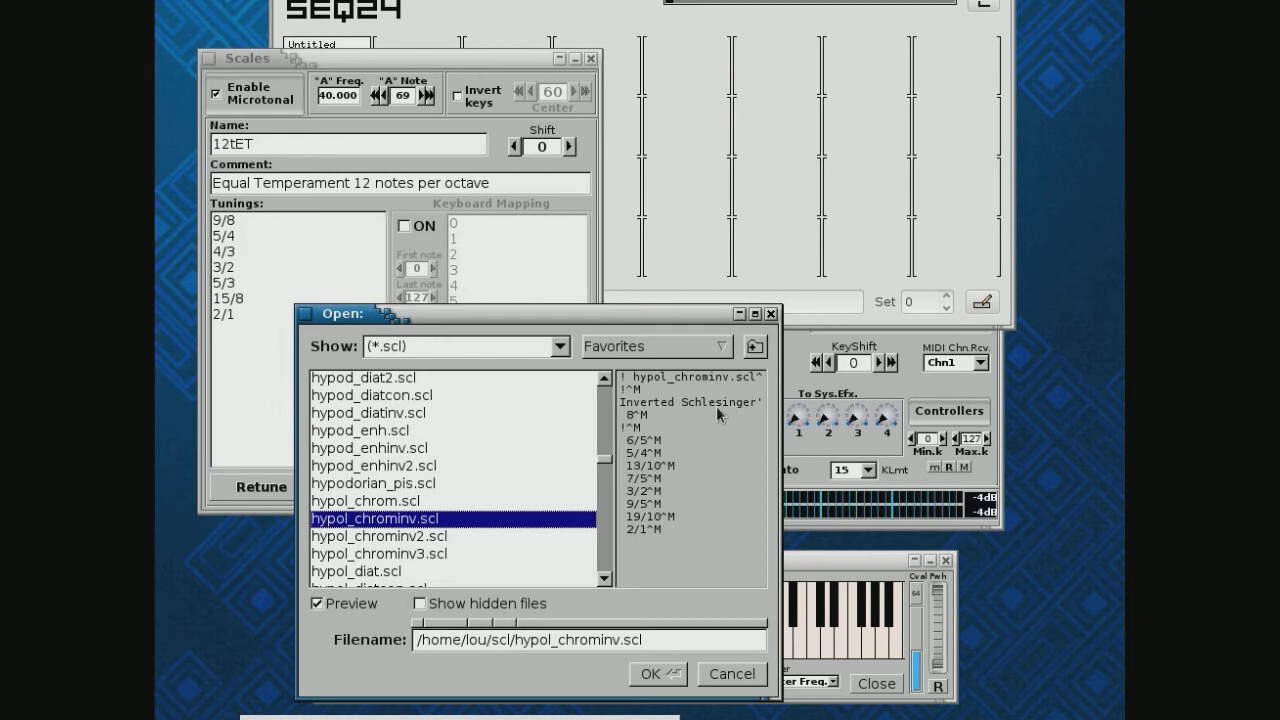
click(400, 572)
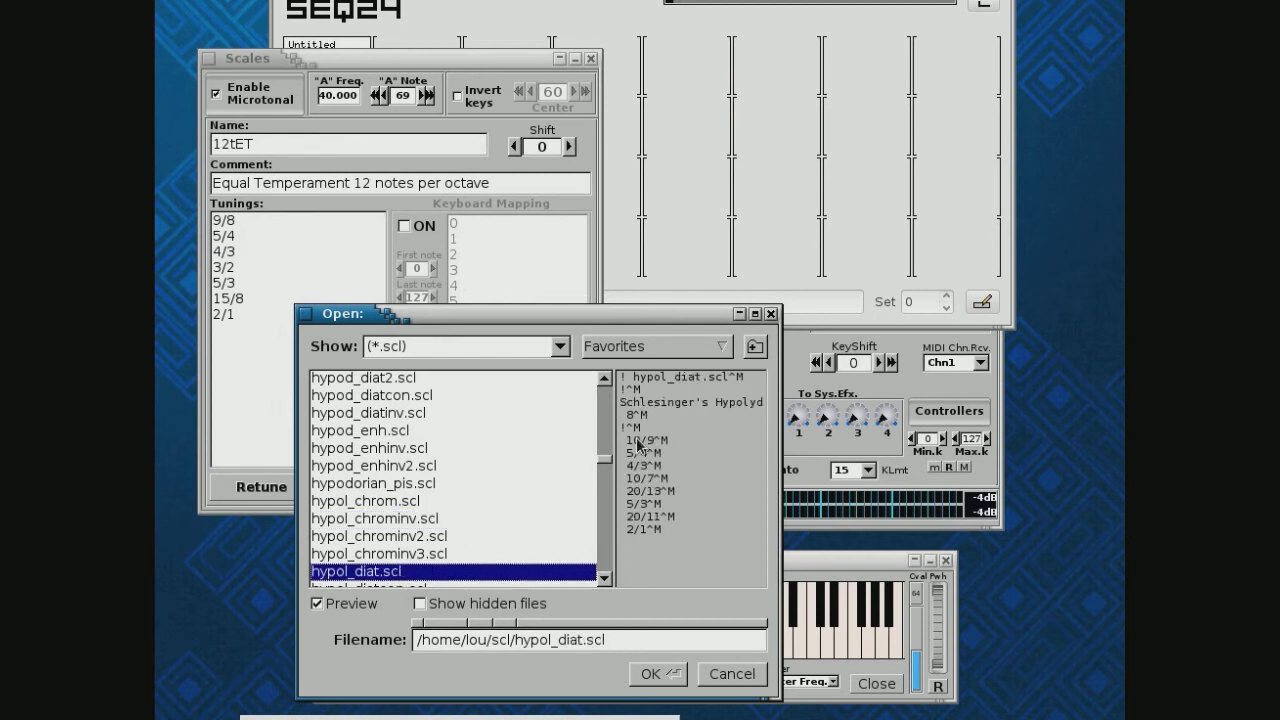
drag(605, 465, 608, 520)
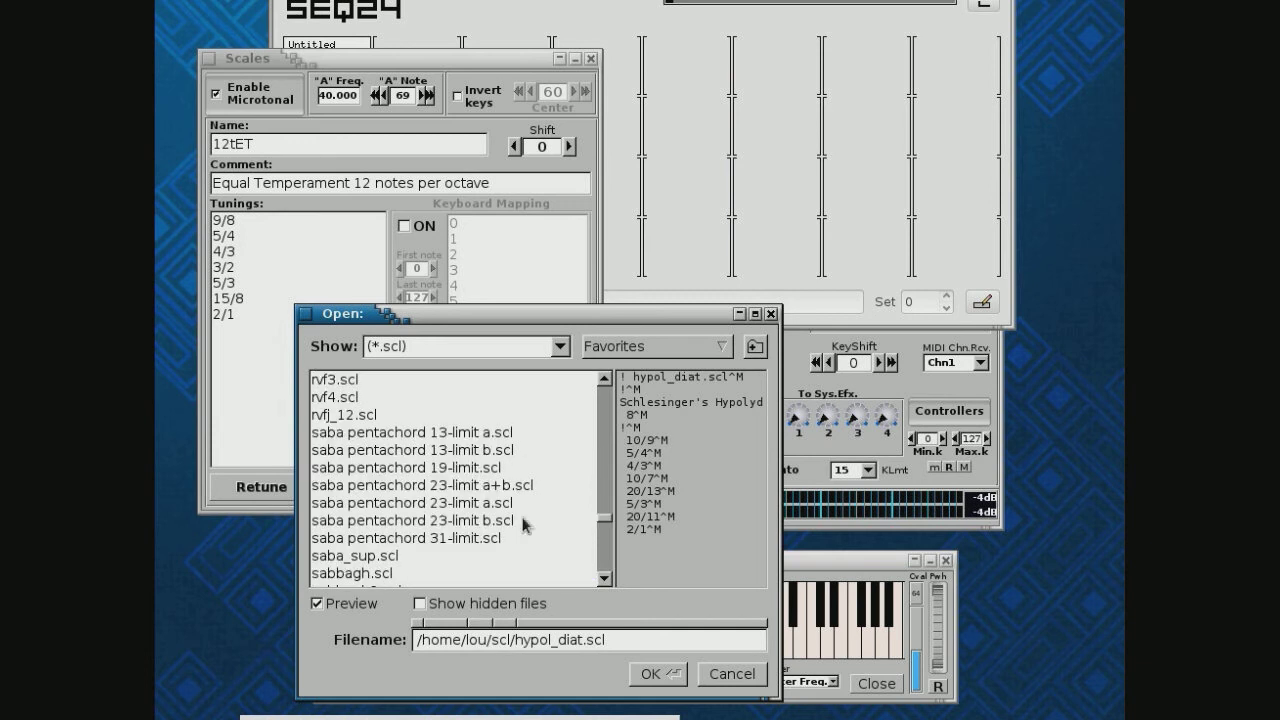
click(393, 539)
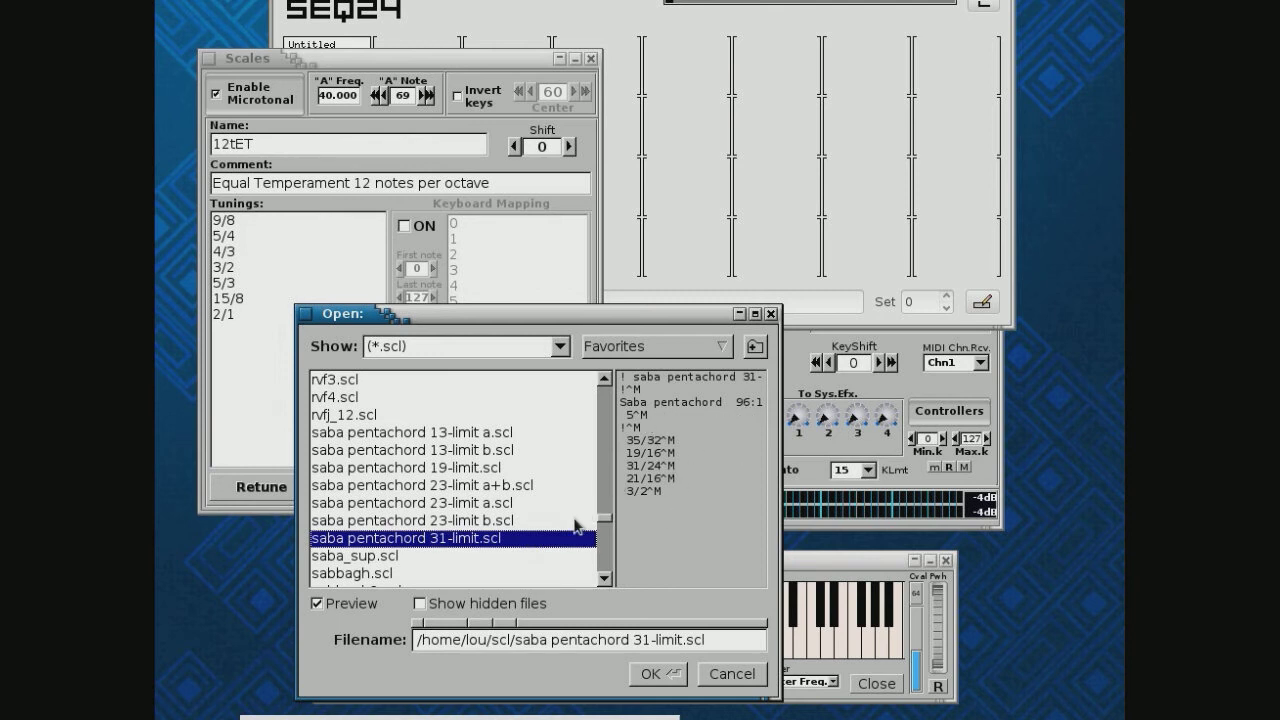
click(651, 676)
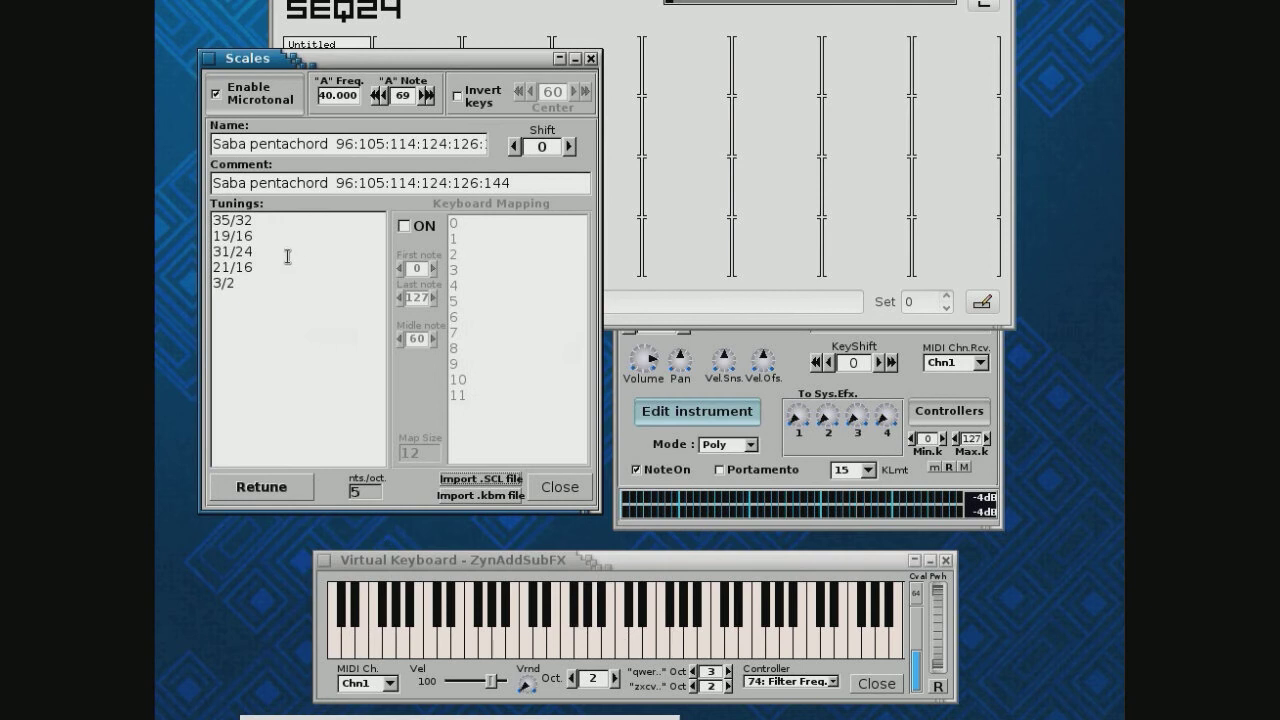
Retune to the Saba pentachord, play and stop the Seq24 sequence, then open the .scl import dialog
click(270, 492)
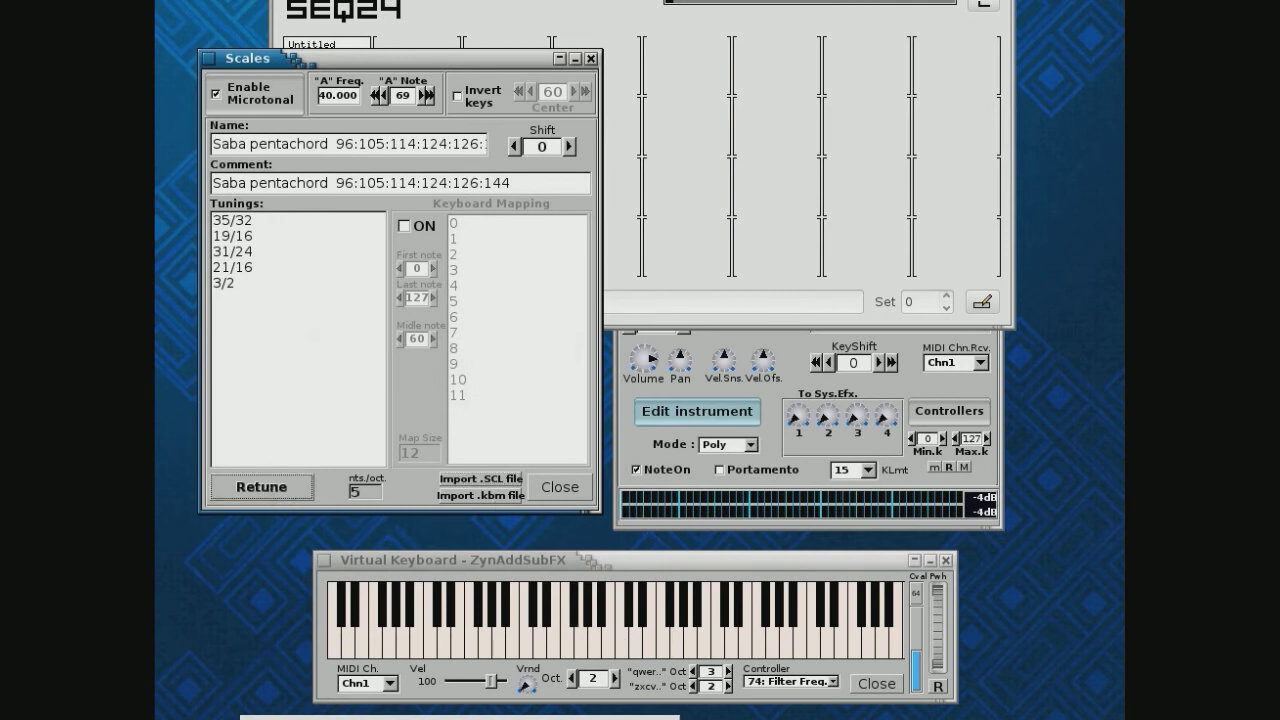
click(331, 303)
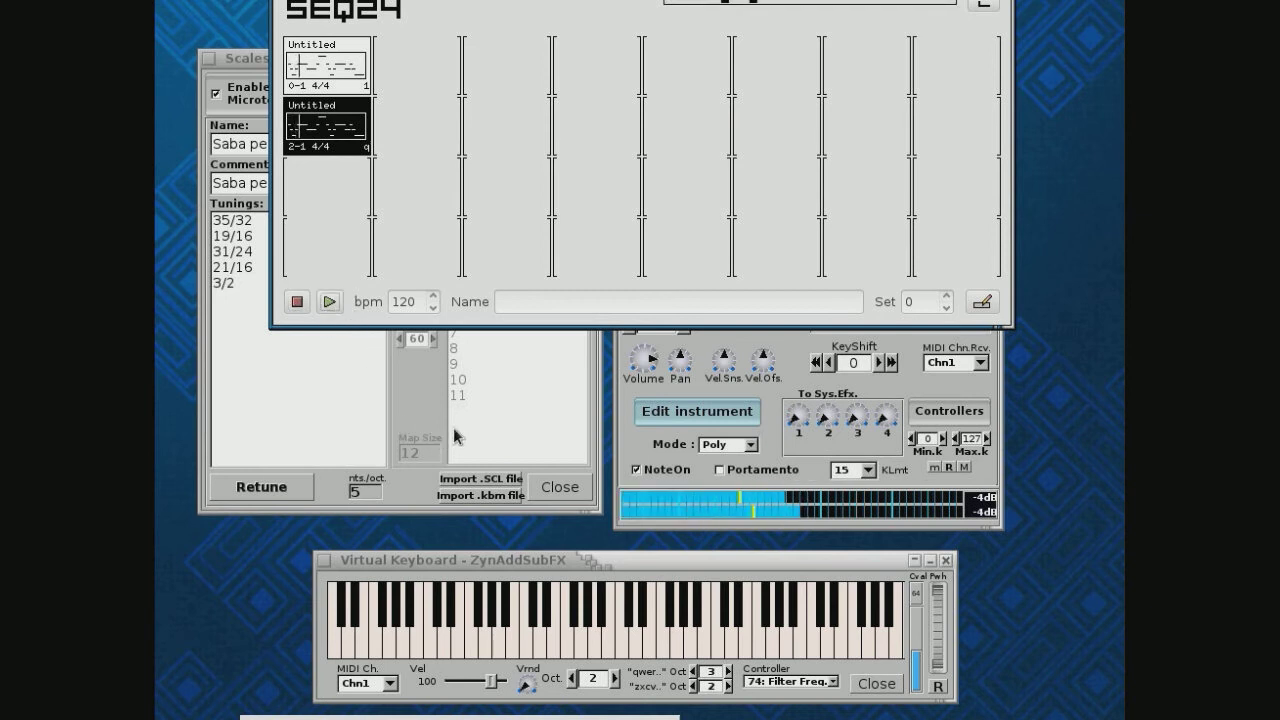
click(297, 304)
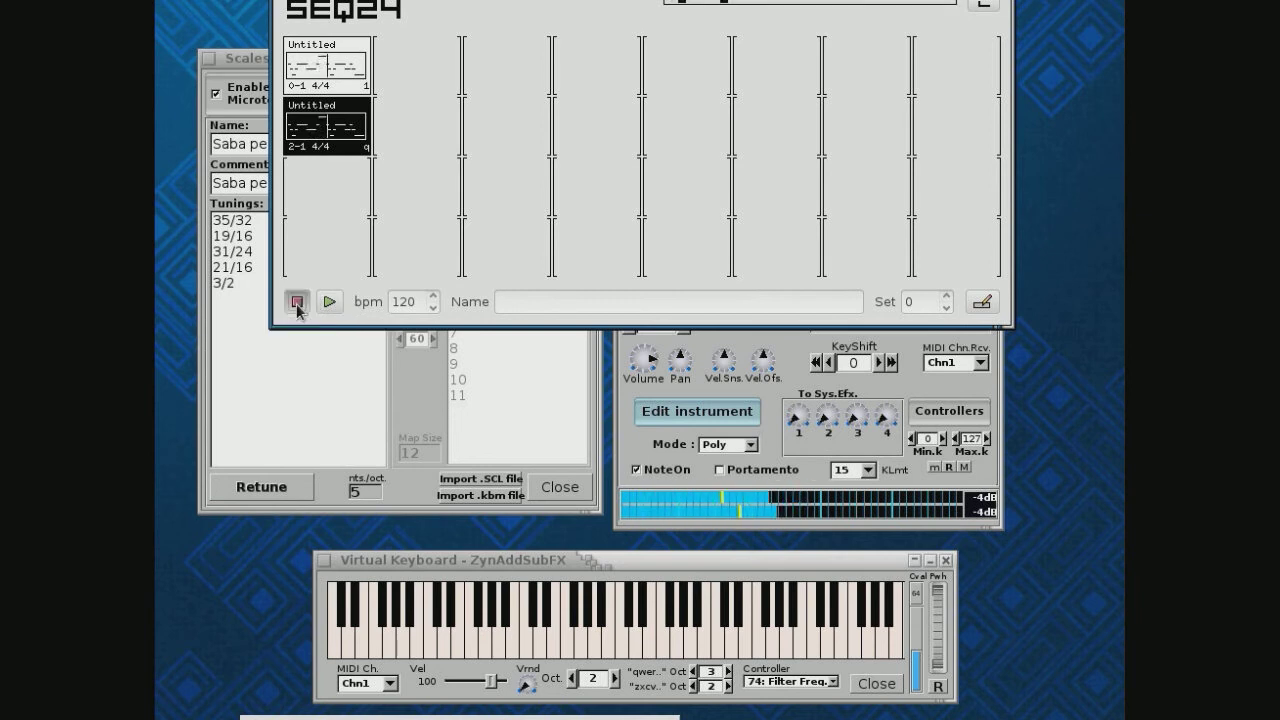
click(397, 411)
click(477, 482)
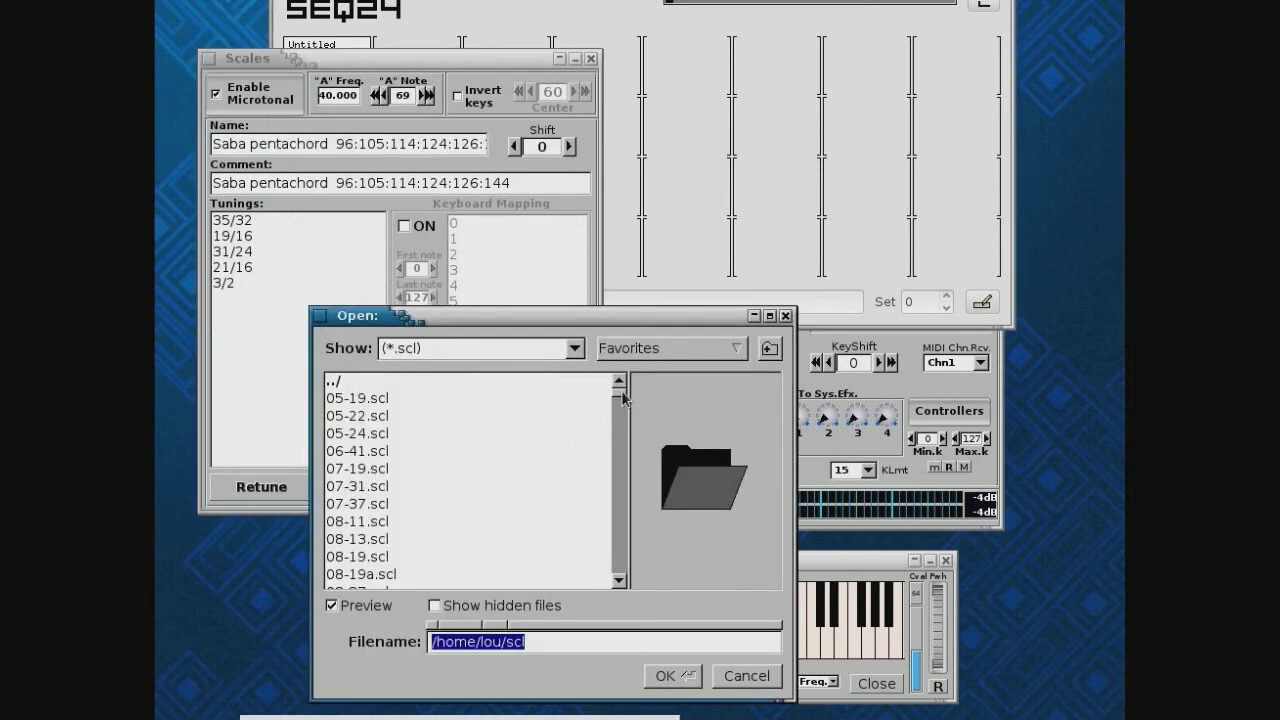
Preview urmawi.scl and ushaq99.scl, then import vaisvil_70.scl
drag(622, 398, 622, 553)
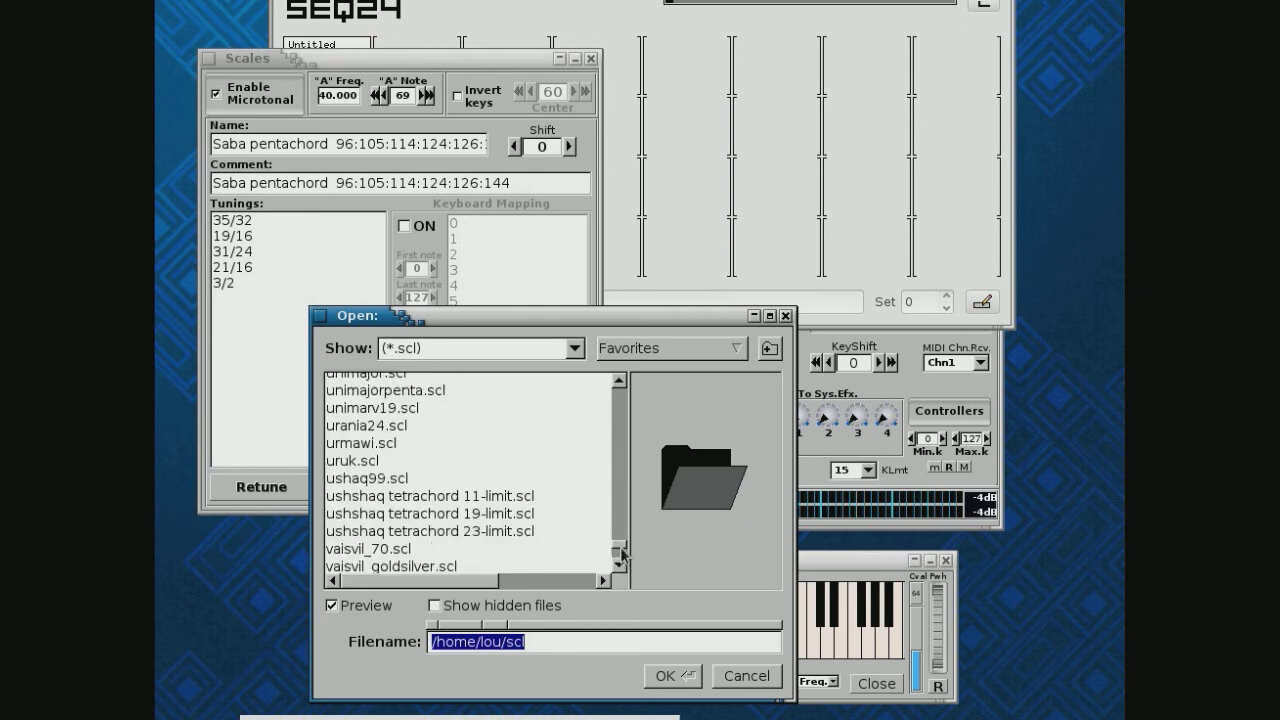
click(343, 452)
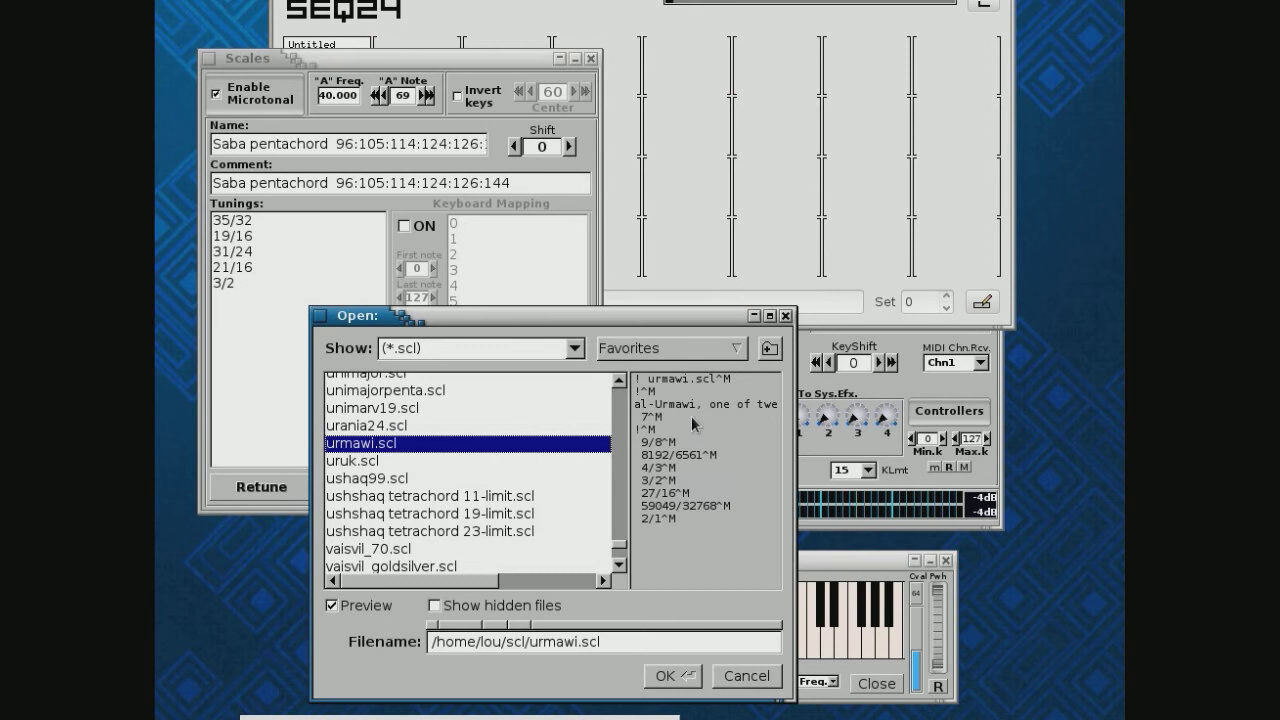
click(370, 480)
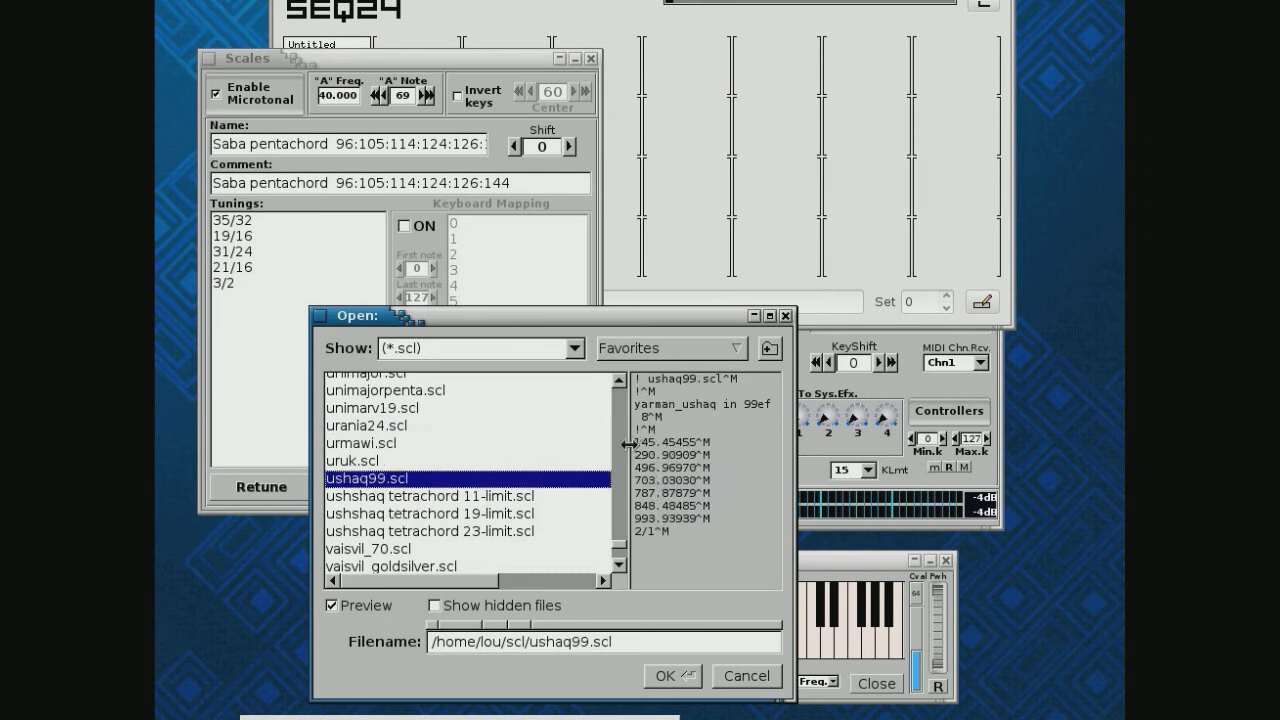
click(359, 552)
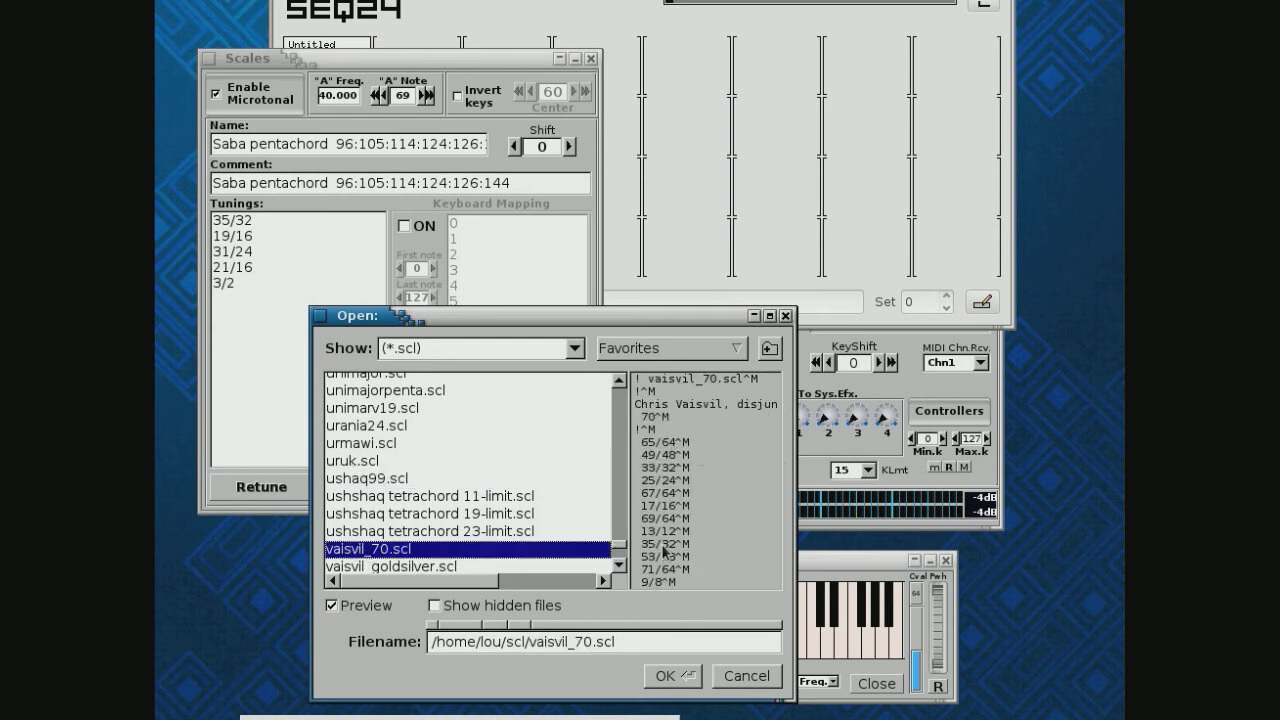
click(672, 676)
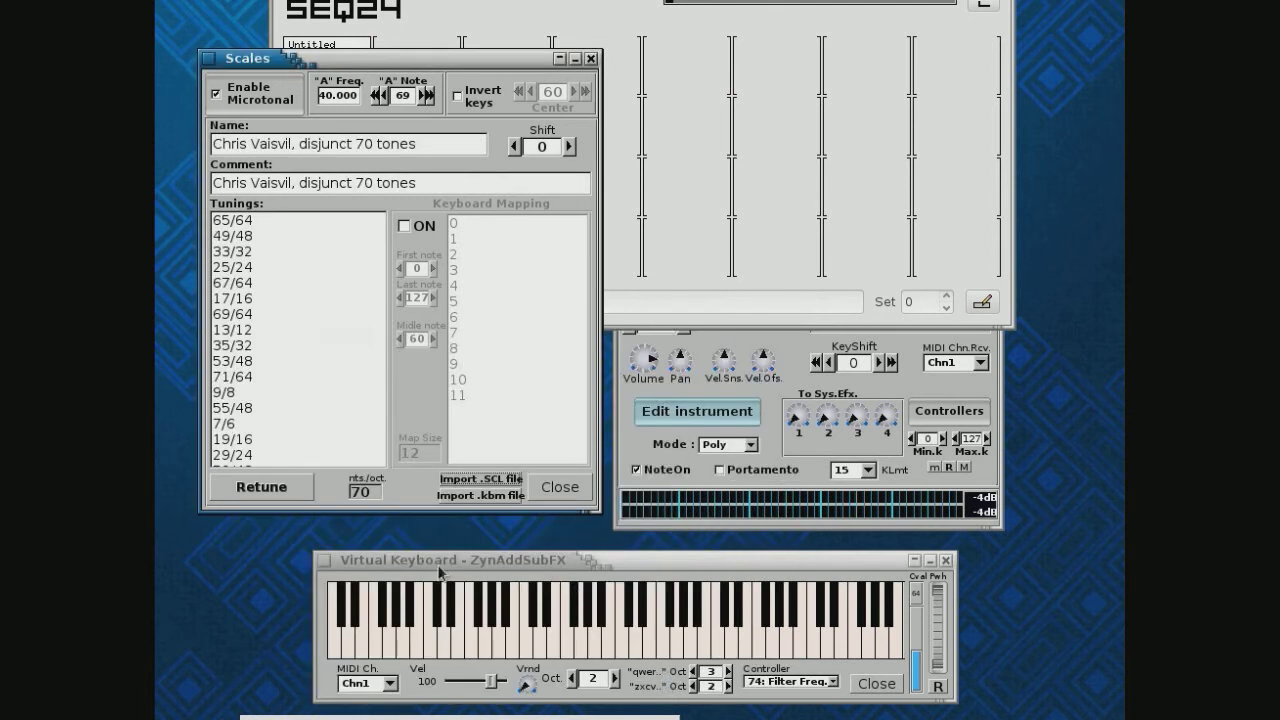
Retune to the 70-tone scale, play and stop it in Seq24, then reopen the .scl browser
click(287, 492)
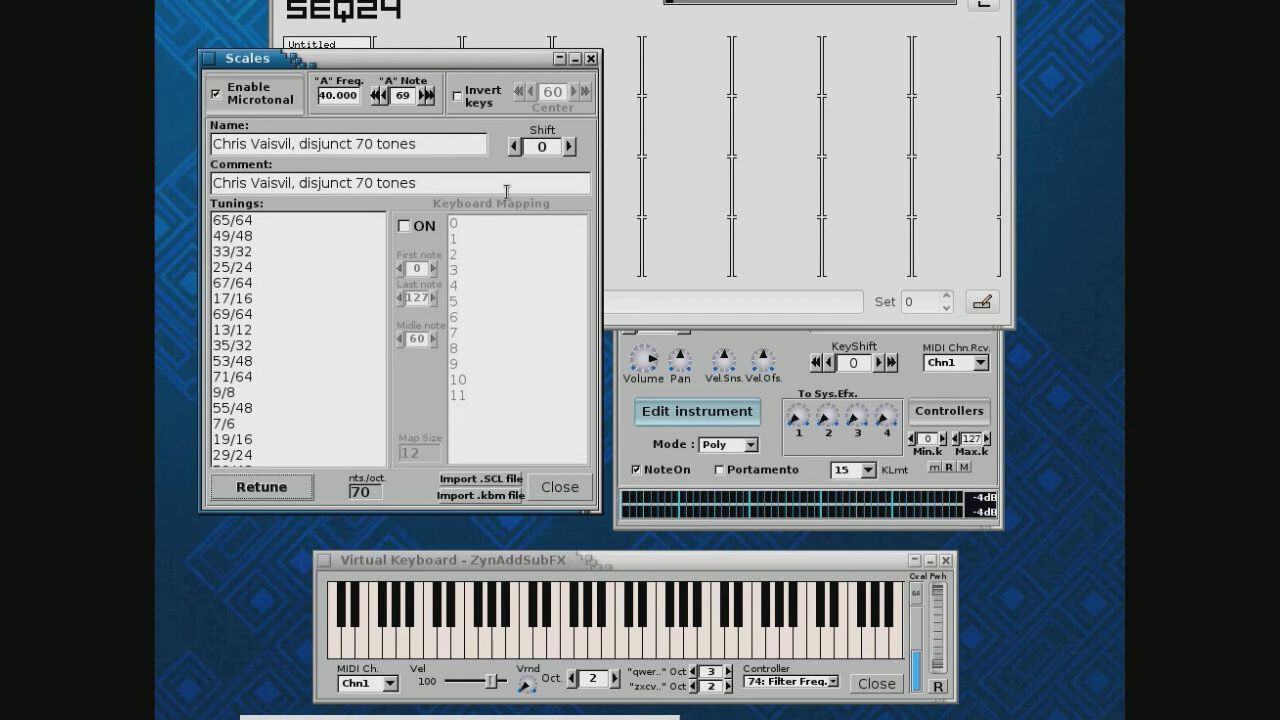
key(alt+Tab)
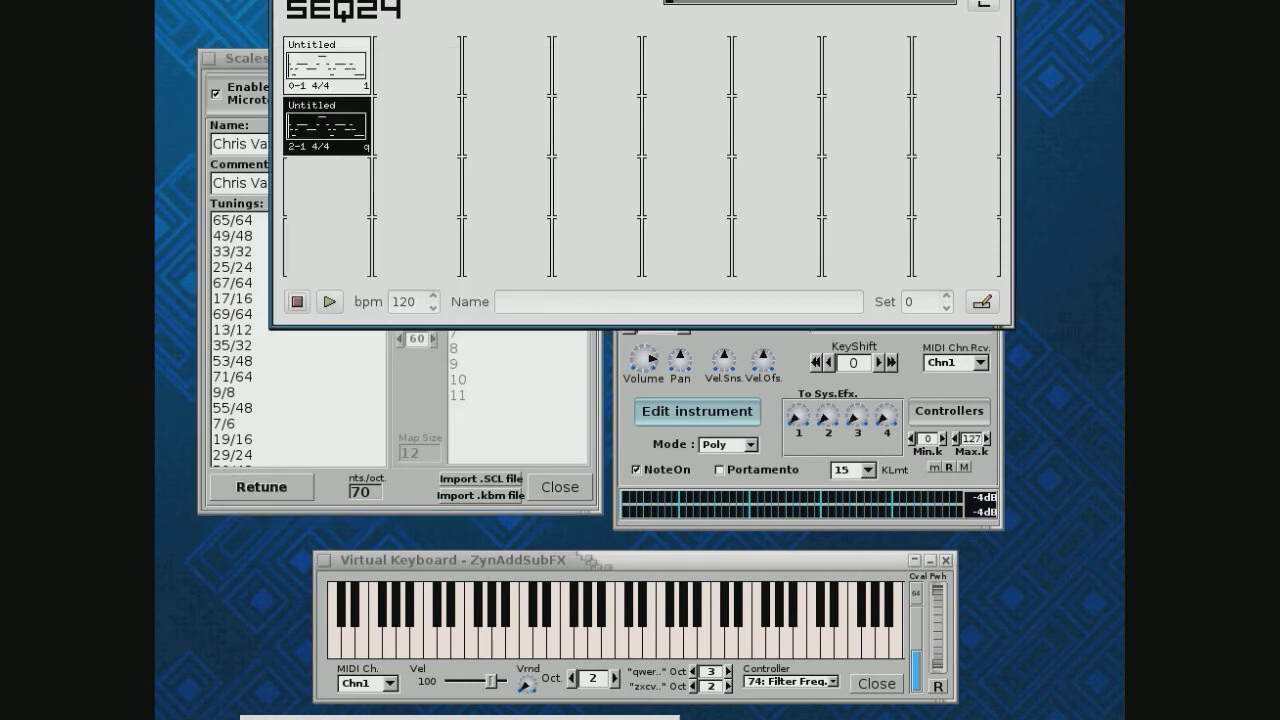
click(329, 303)
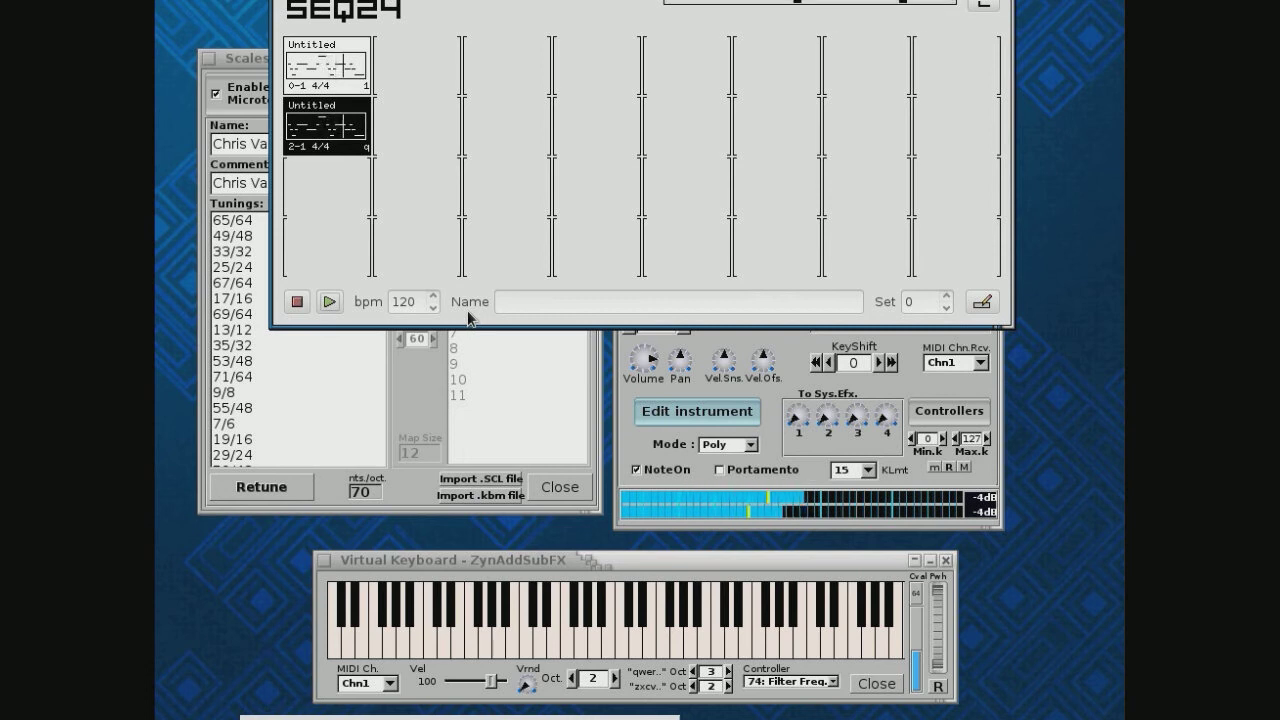
click(297, 304)
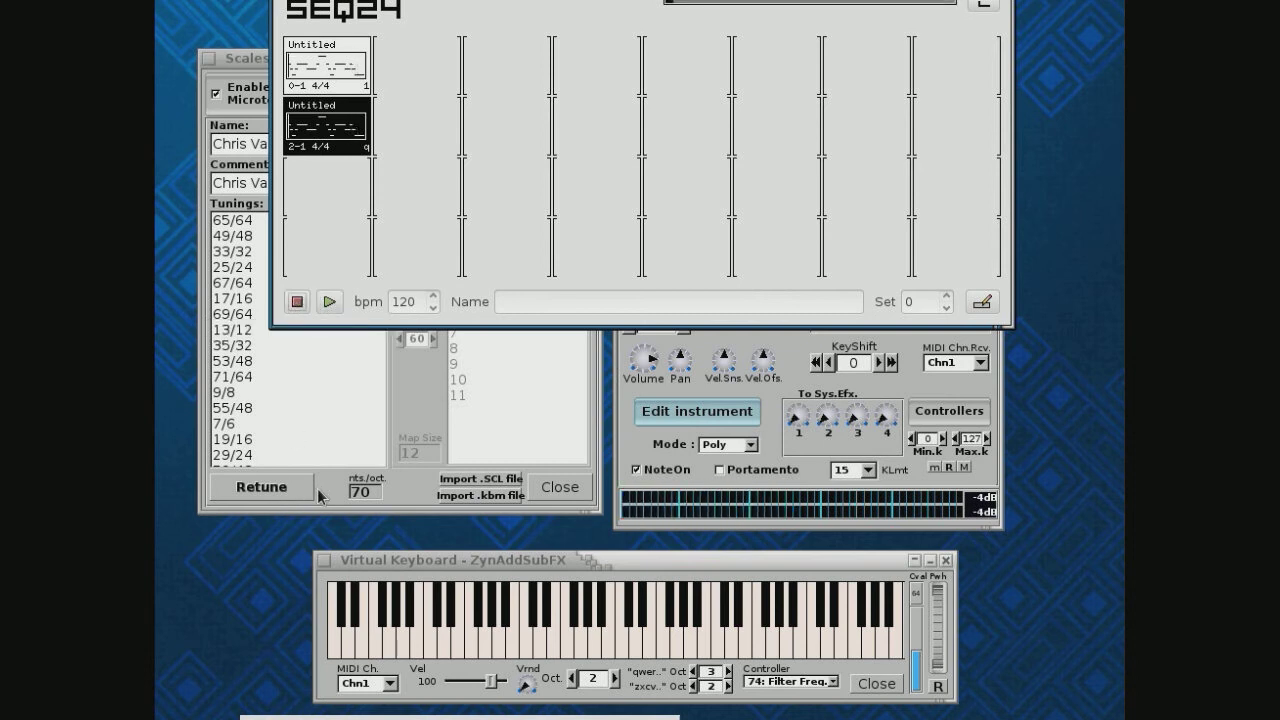
click(451, 482)
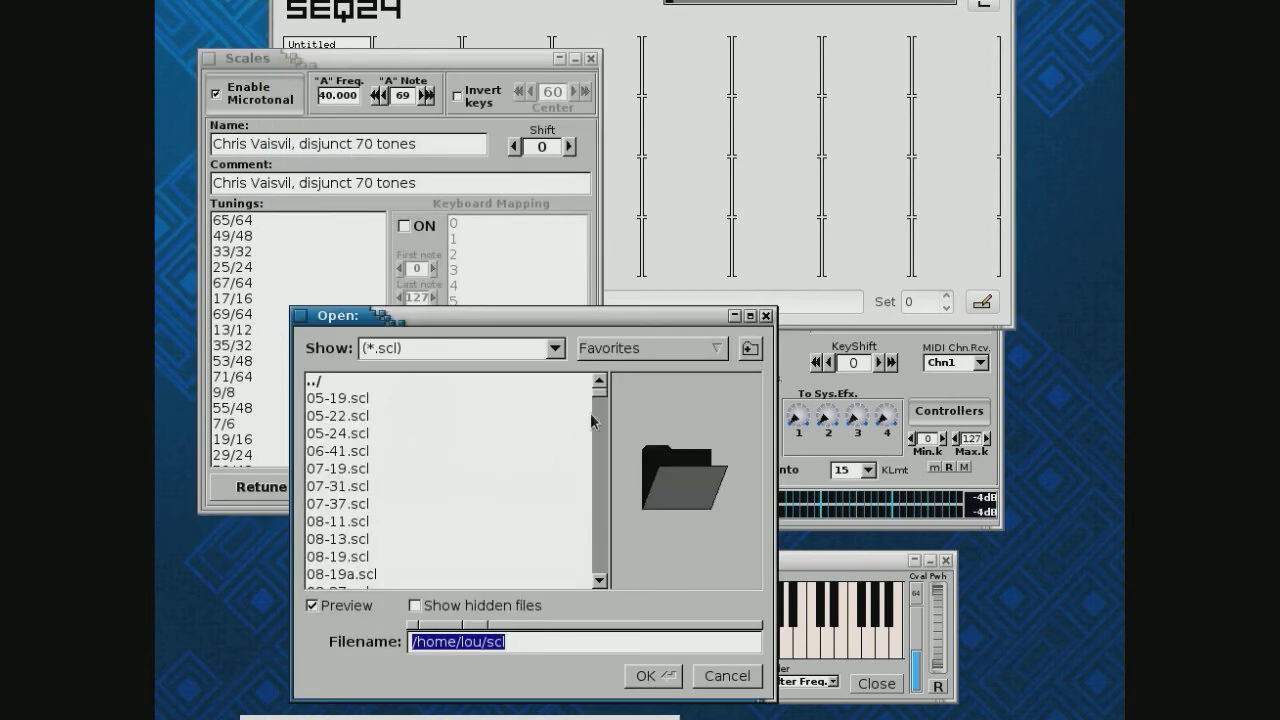
Scroll to the Avicenna files and preview avicenna.scl, avicenna_17.scl and avicenna_19.scl
mouse_move(603, 398)
mouse_down()
mouse_move(597, 446)
mouse_move(583, 398)
mouse_up()
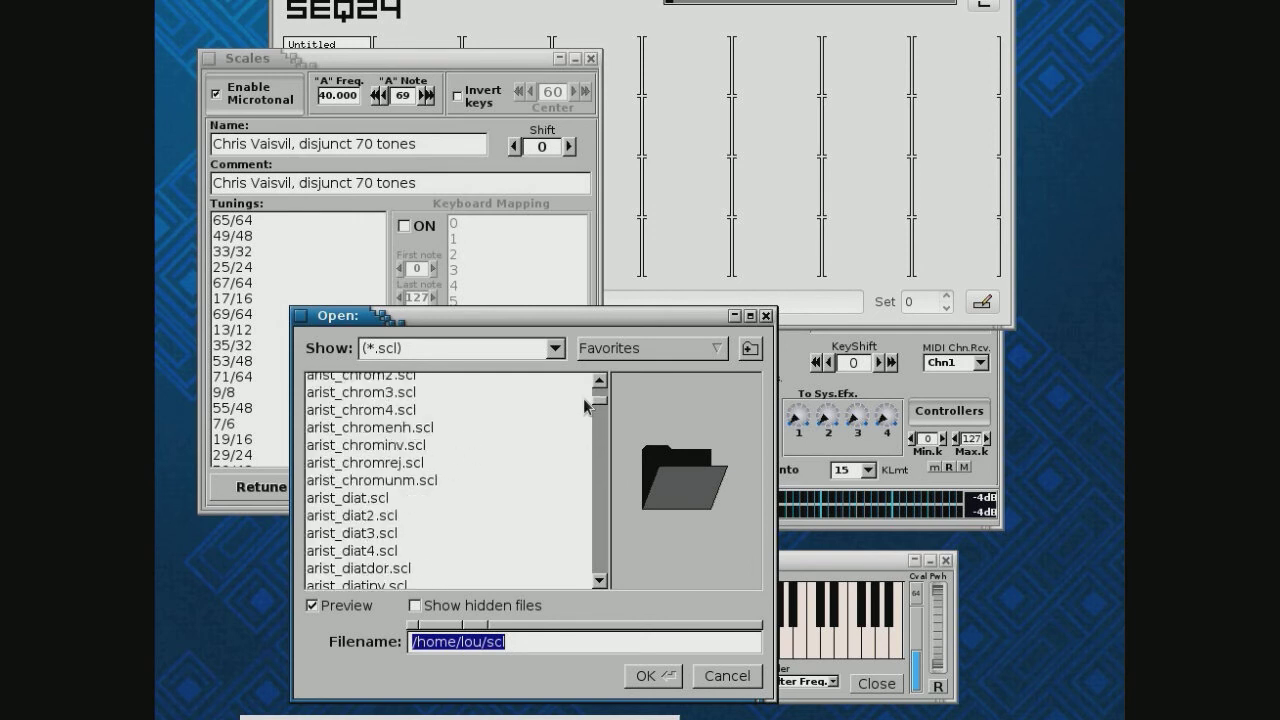
click(599, 580)
click(599, 580)
drag(599, 580, 599, 584)
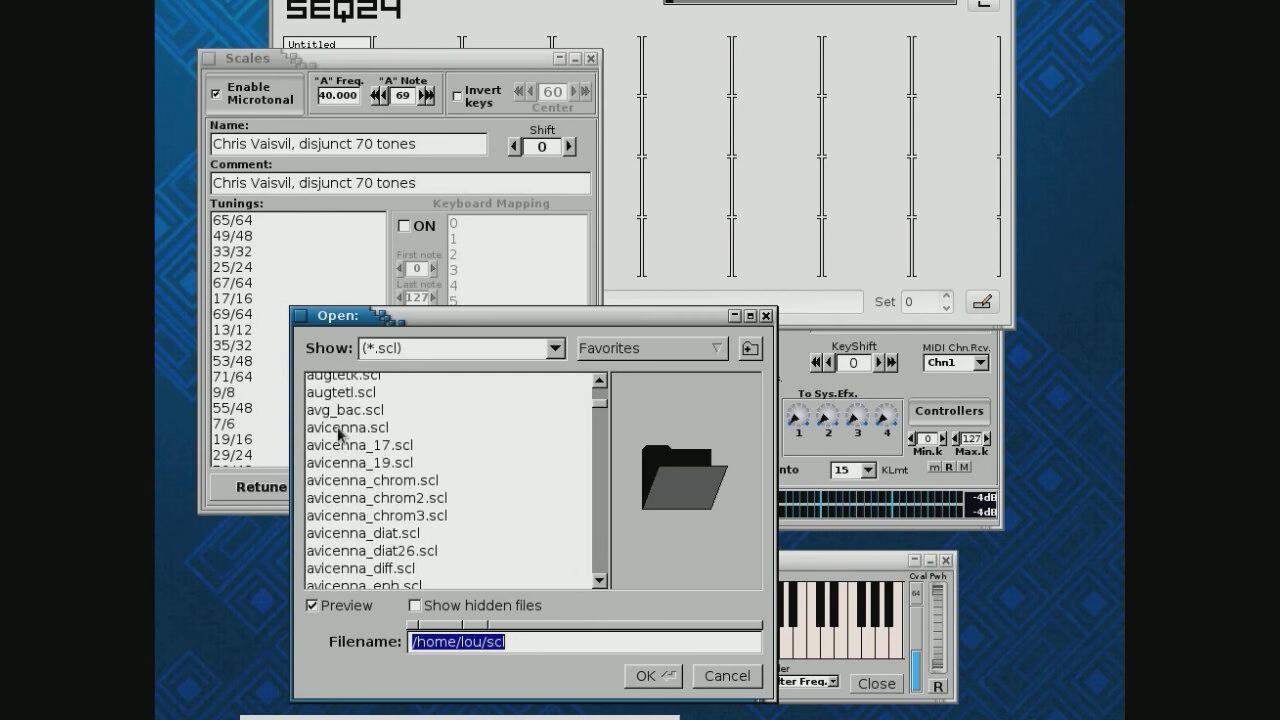
click(340, 428)
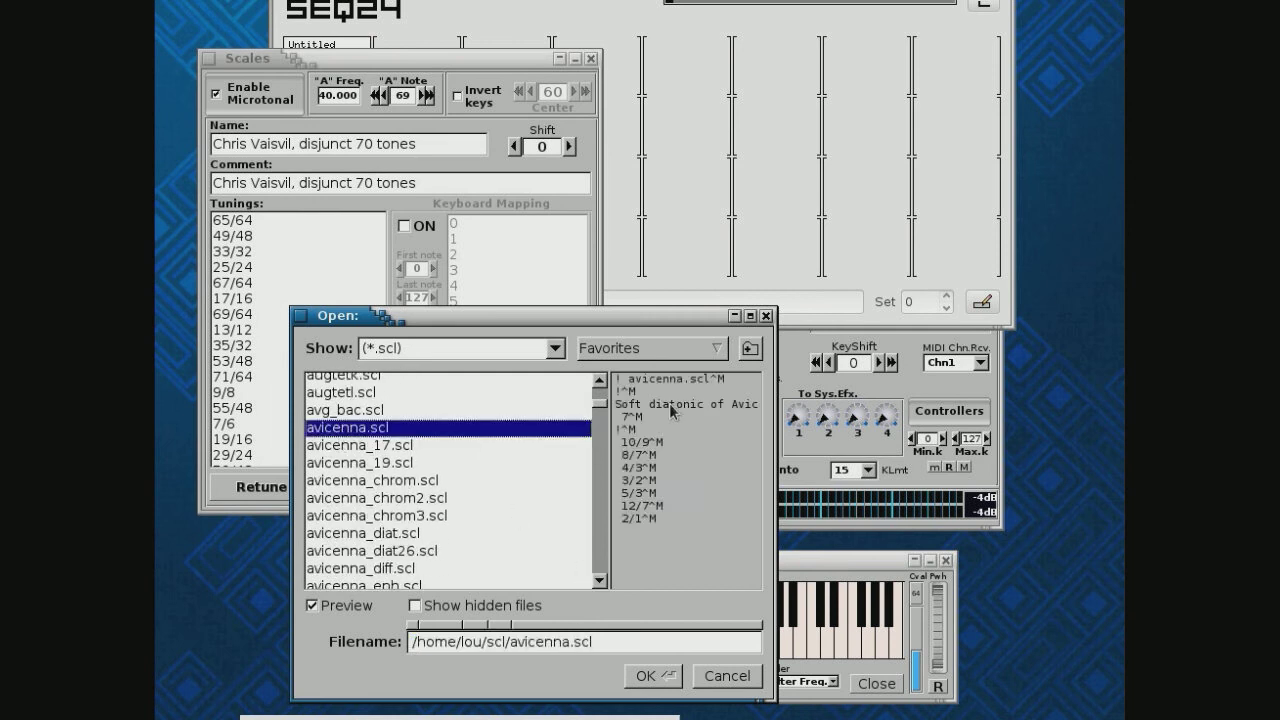
click(373, 444)
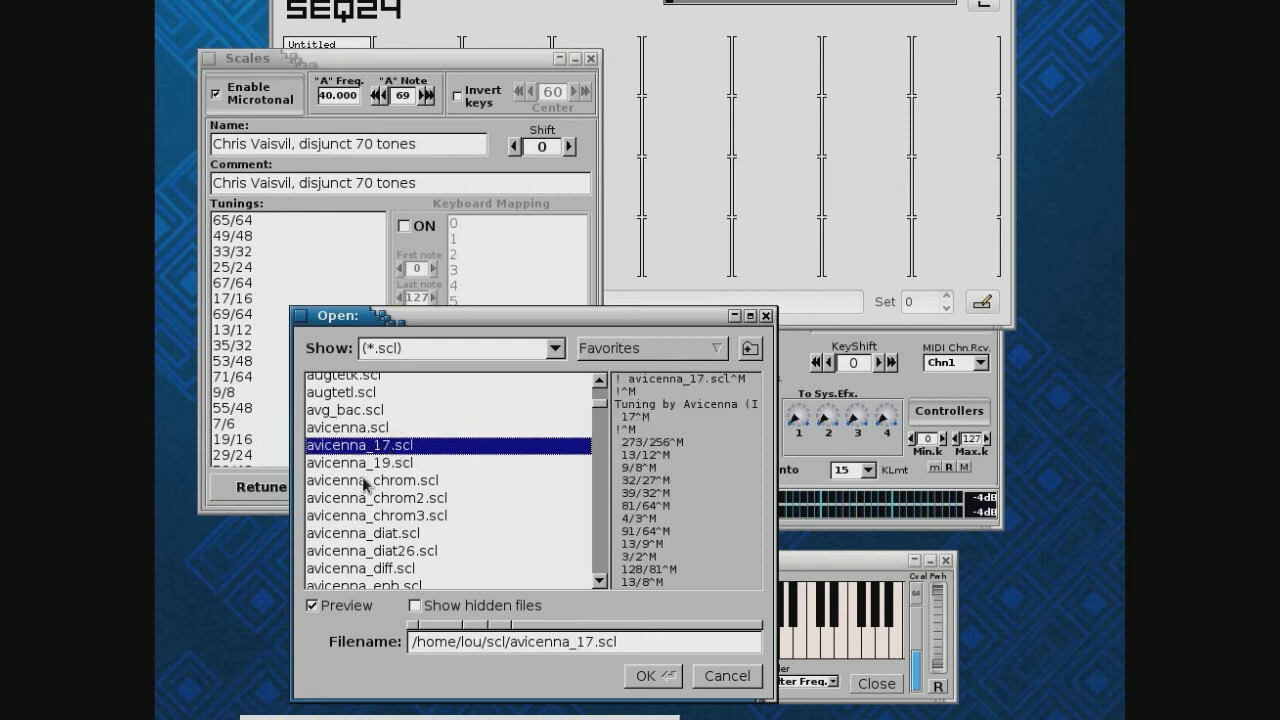
click(365, 464)
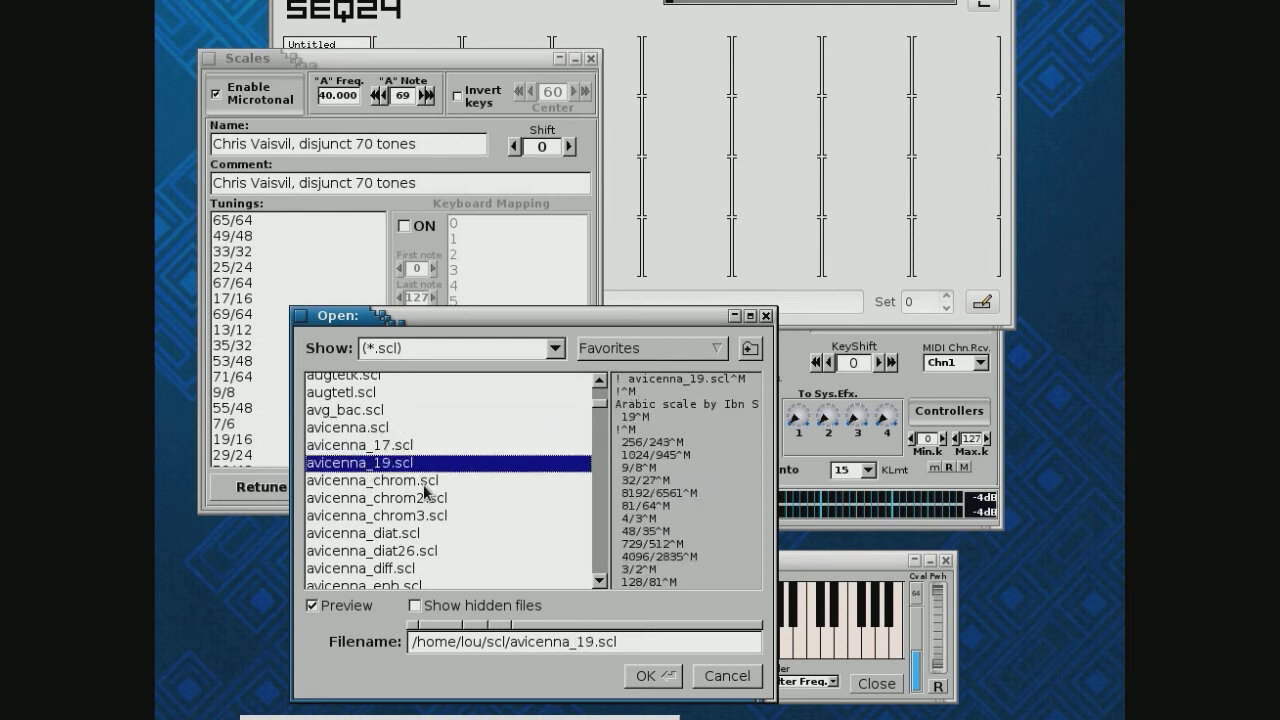
Preview the avicenna_chrom, chrom2, chrom3 and diat scales, then import avicenna_diff.scl
click(418, 490)
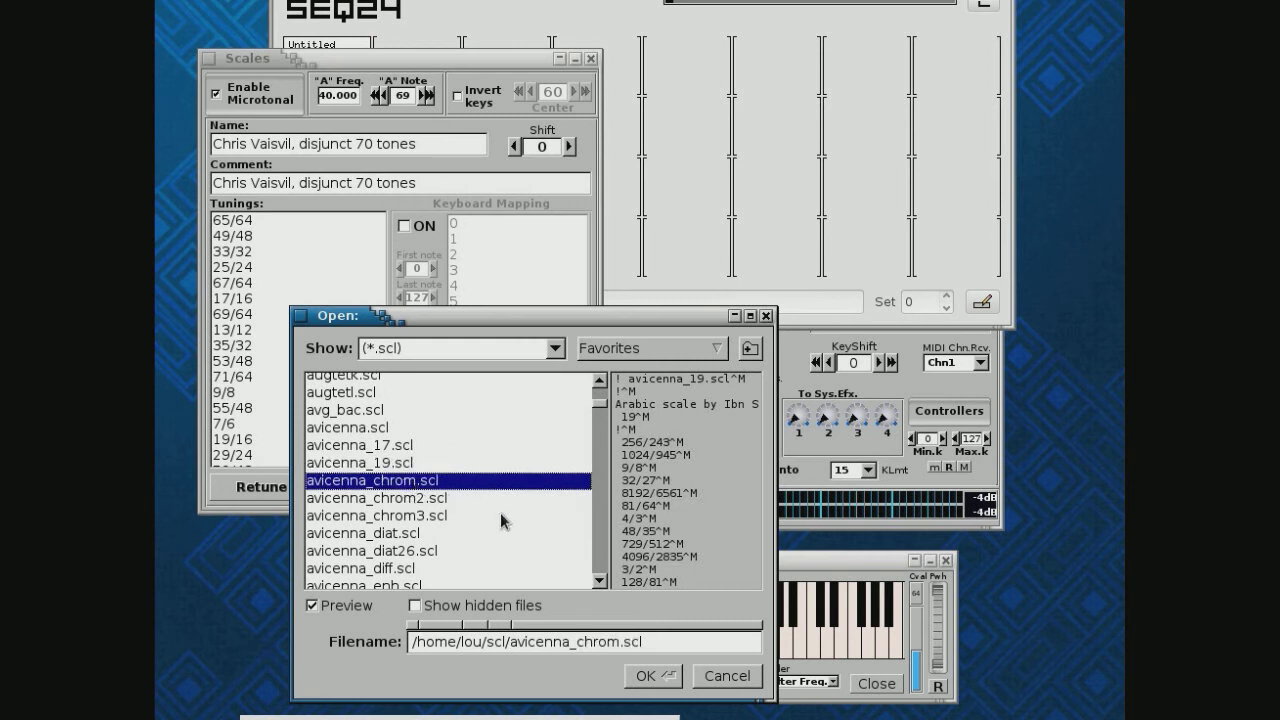
click(400, 503)
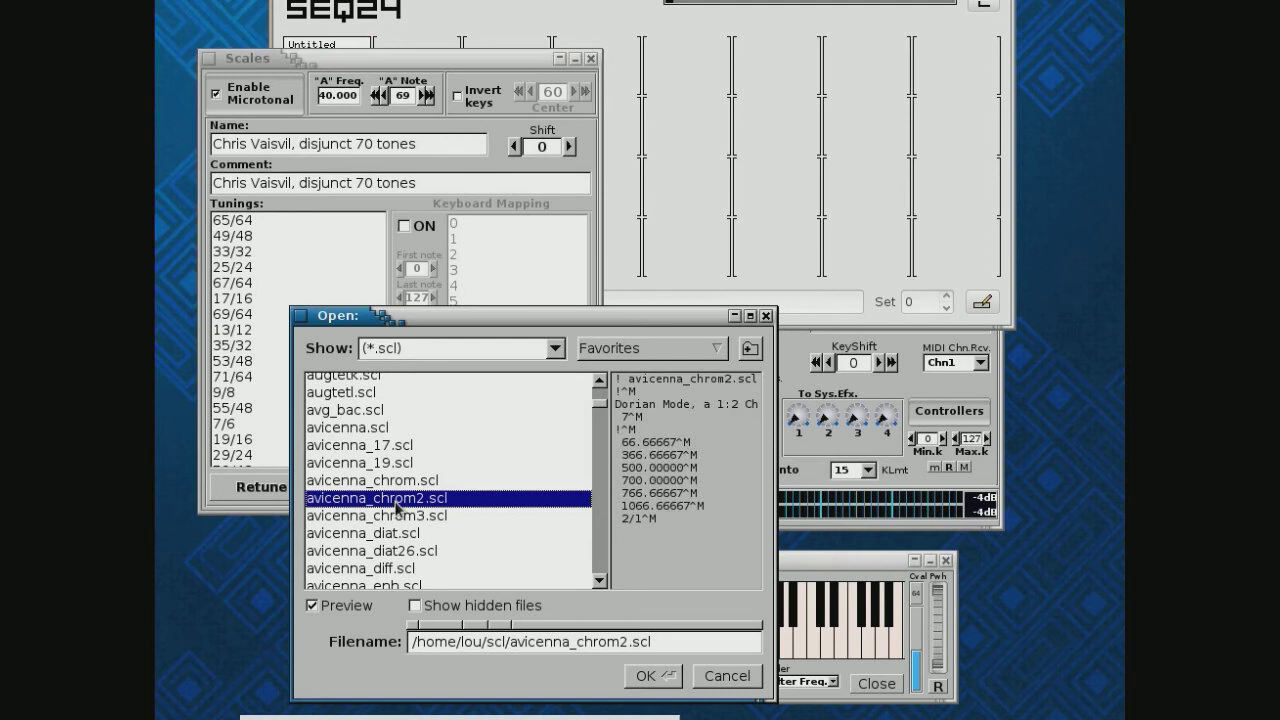
click(381, 516)
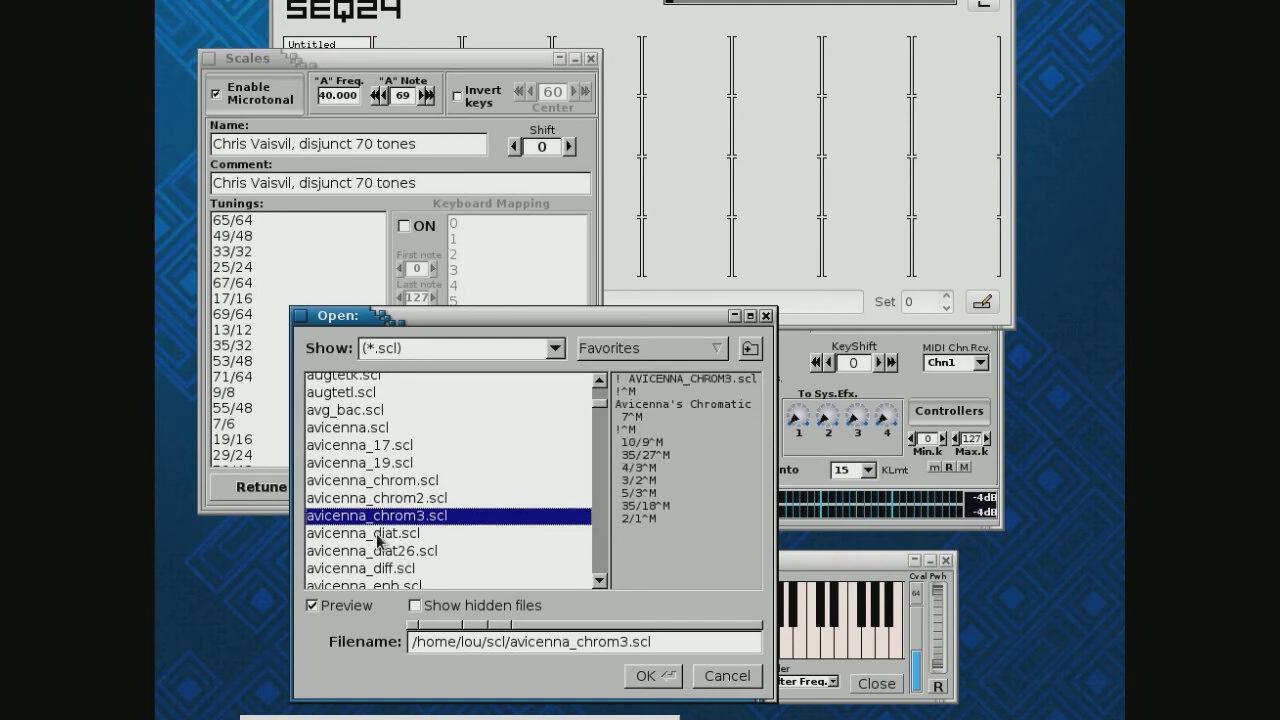
click(380, 534)
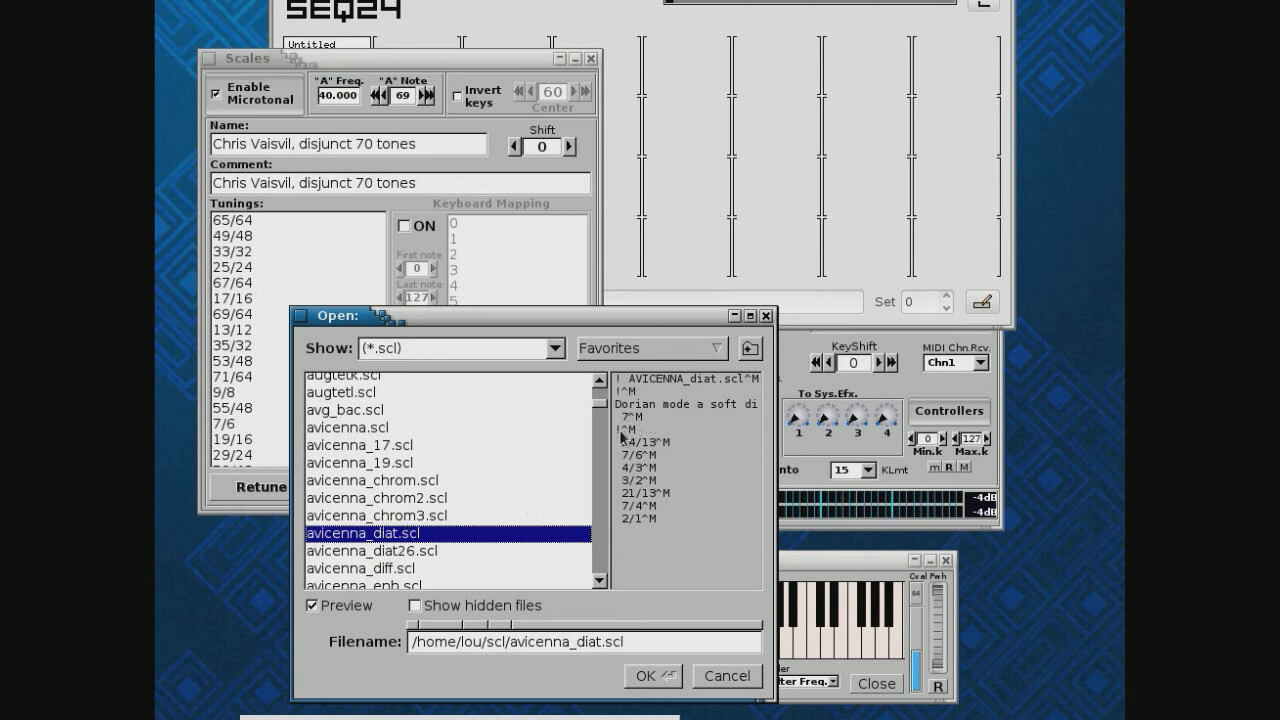
click(352, 576)
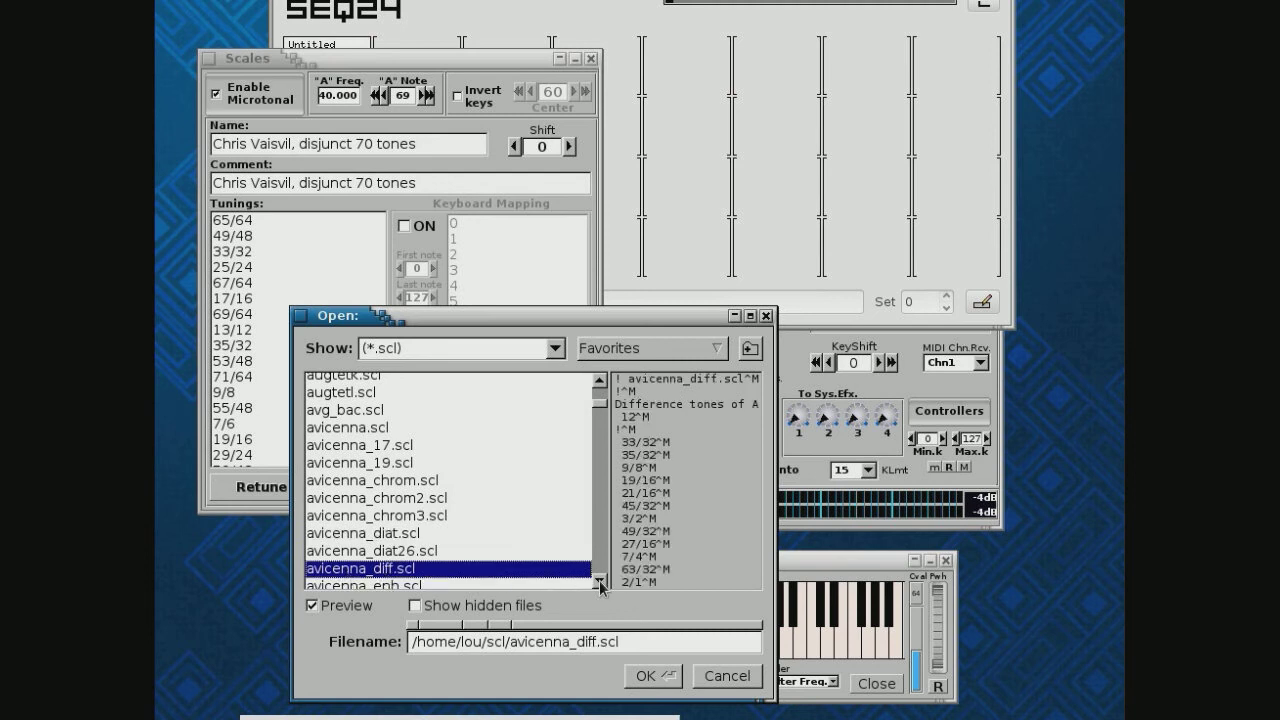
click(652, 677)
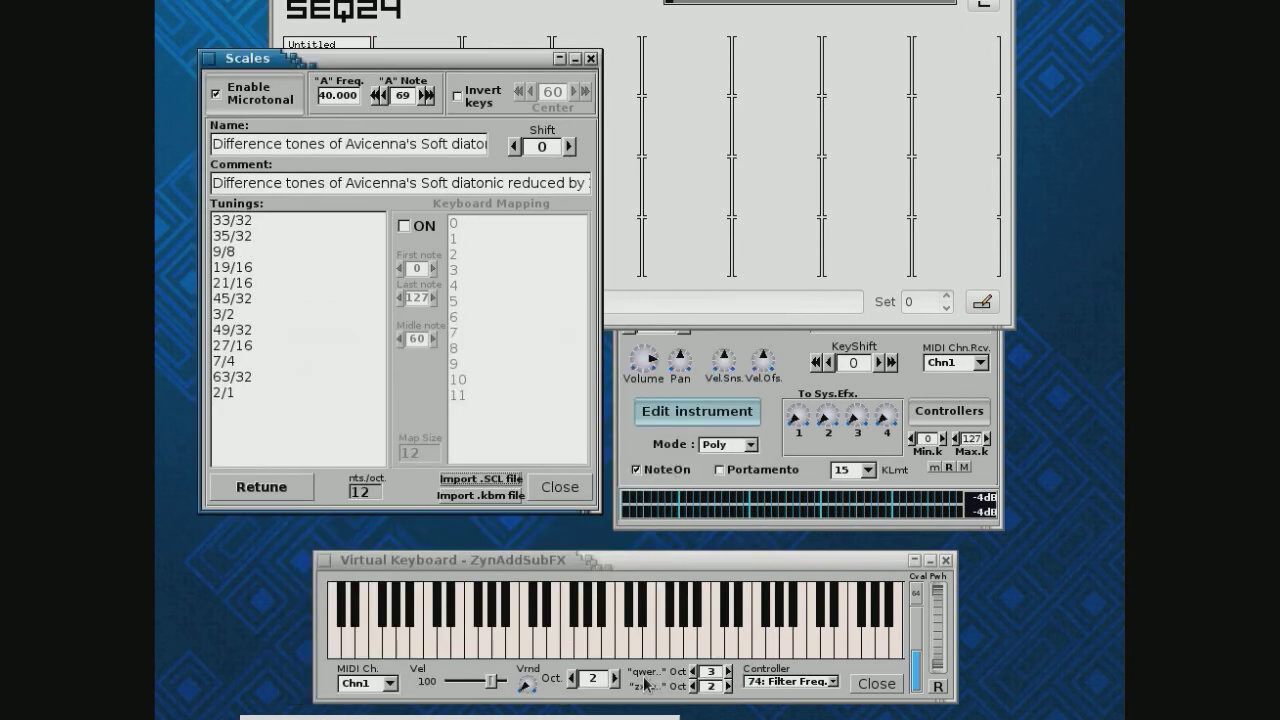
Retune to avicenna_diff, play then stop the Seq24 sequence, and return to the Scales window
click(250, 490)
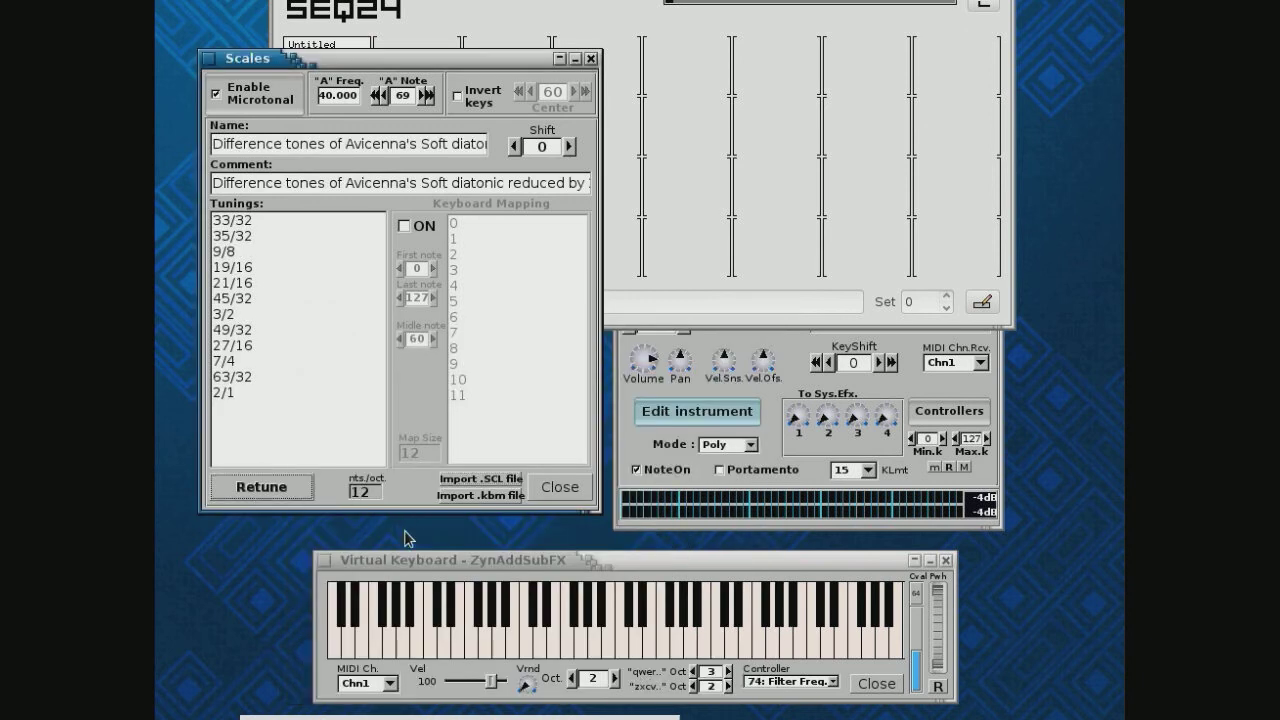
click(390, 26)
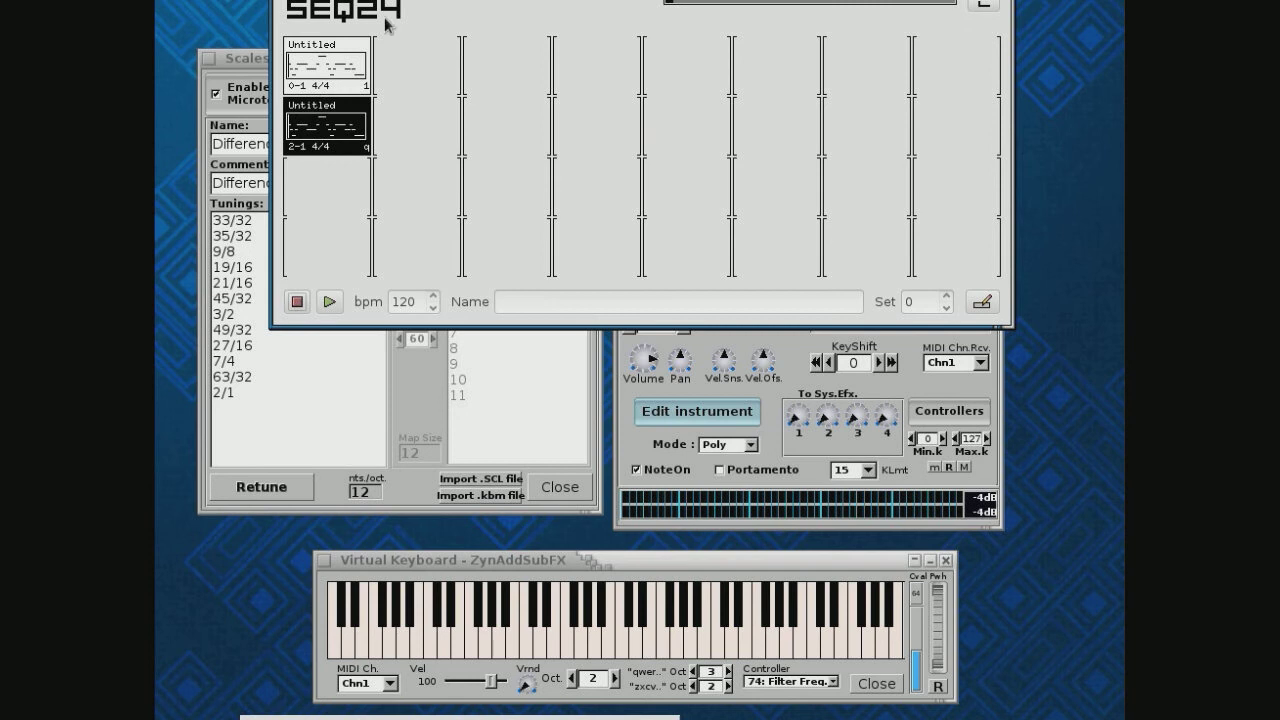
click(329, 301)
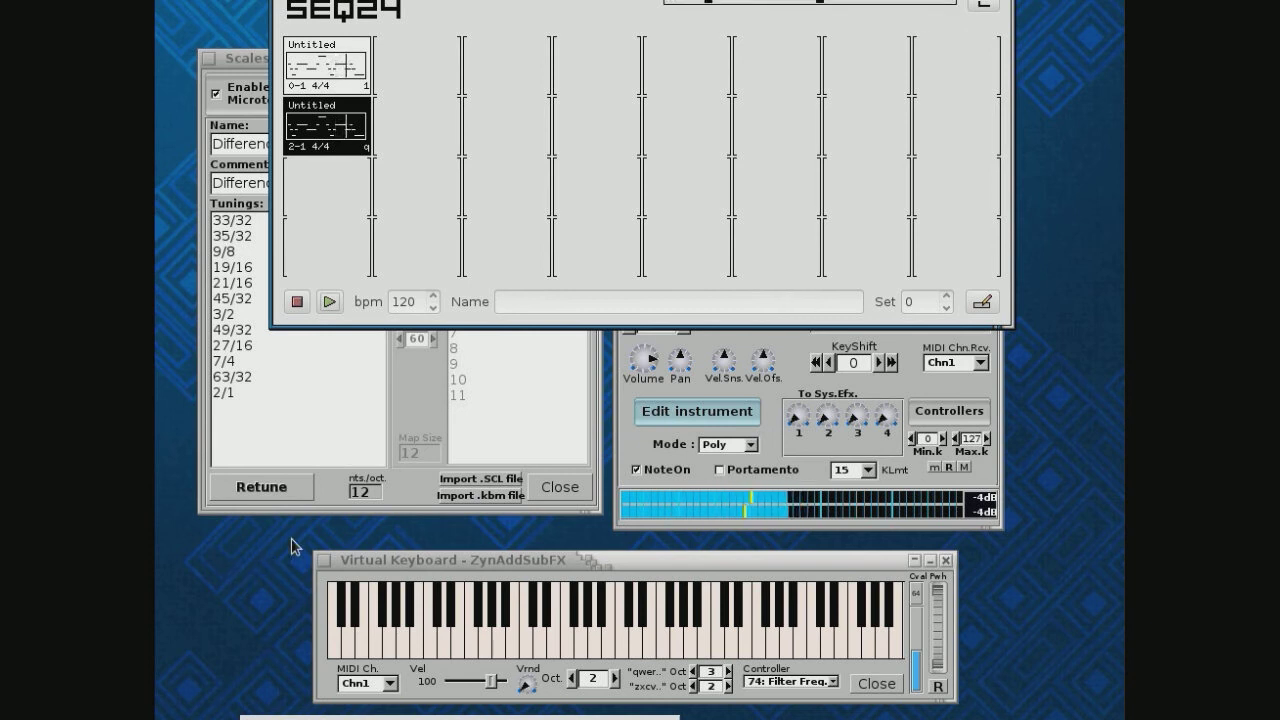
click(297, 303)
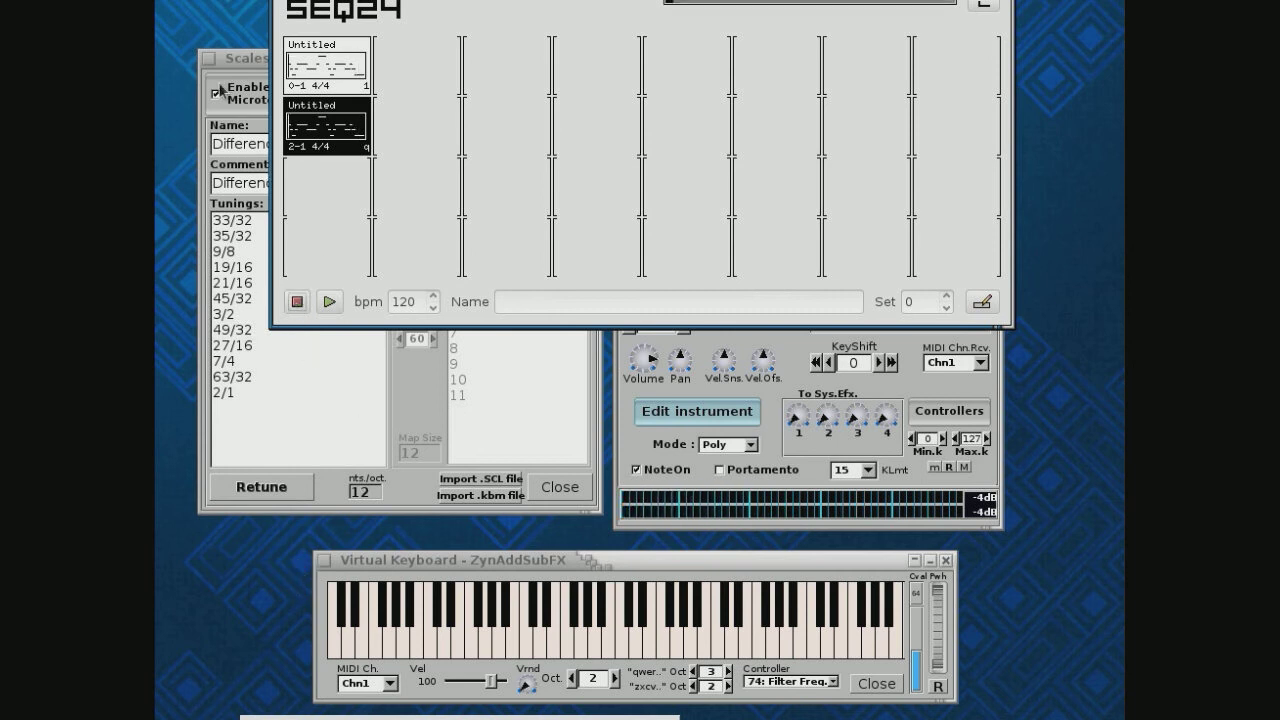
click(249, 62)
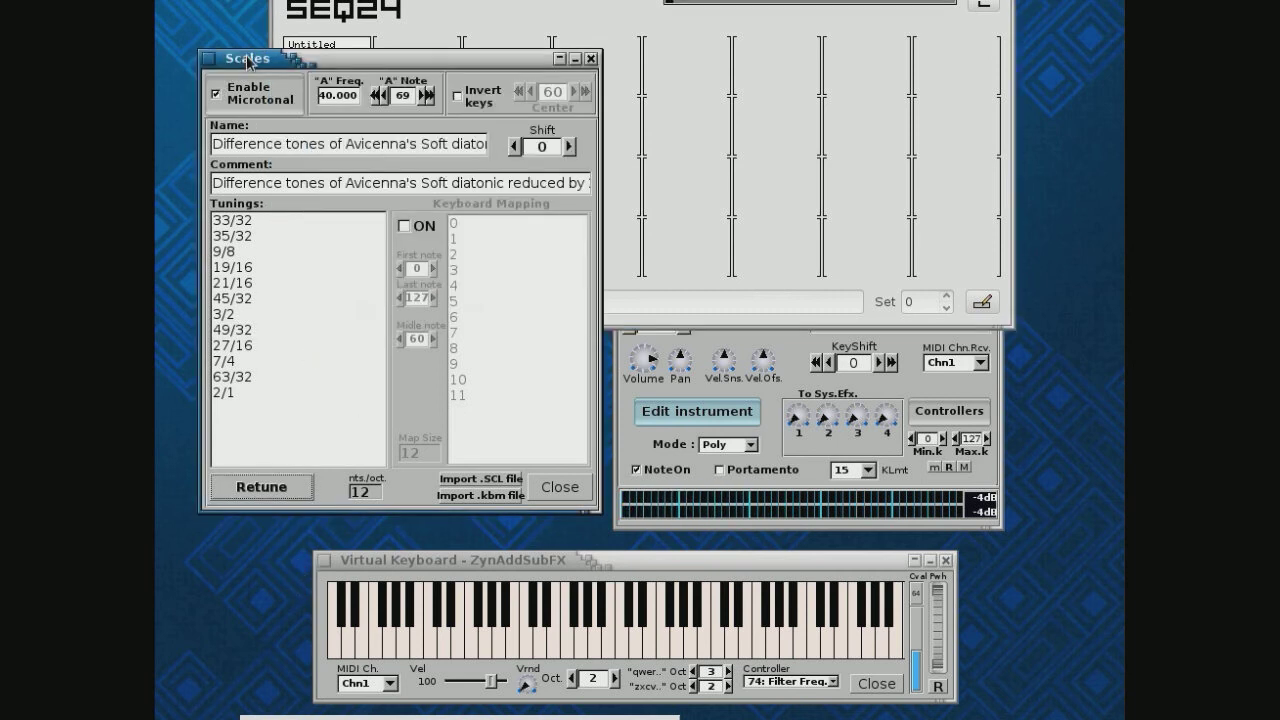
Close and reopen Show Scale Settings, then preview 07-19.scl in the .scl import dialog
click(559, 487)
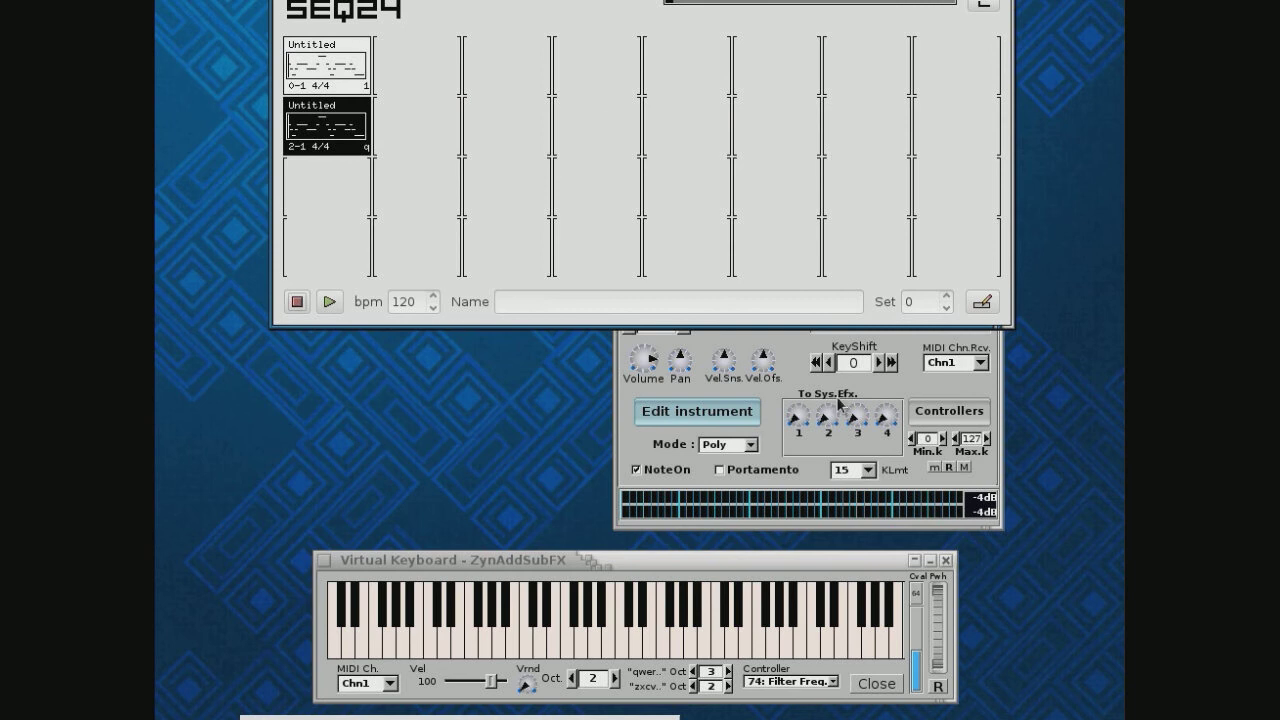
click(643, 440)
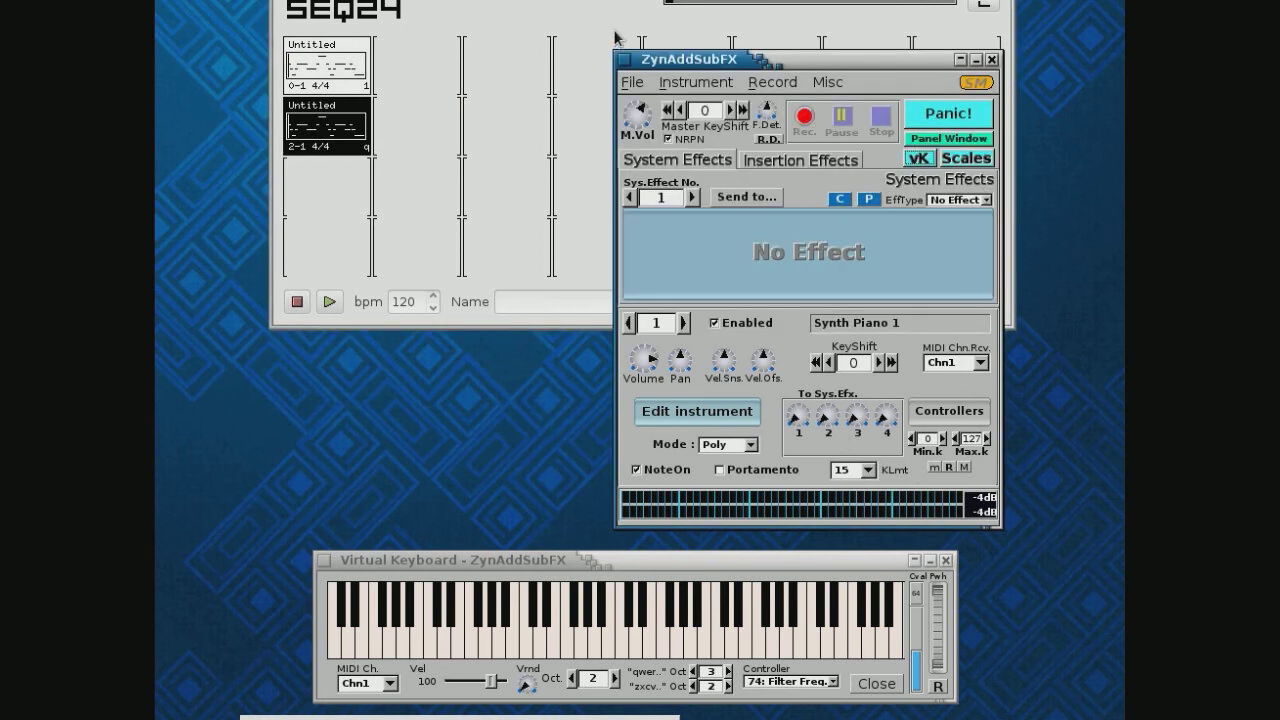
click(633, 82)
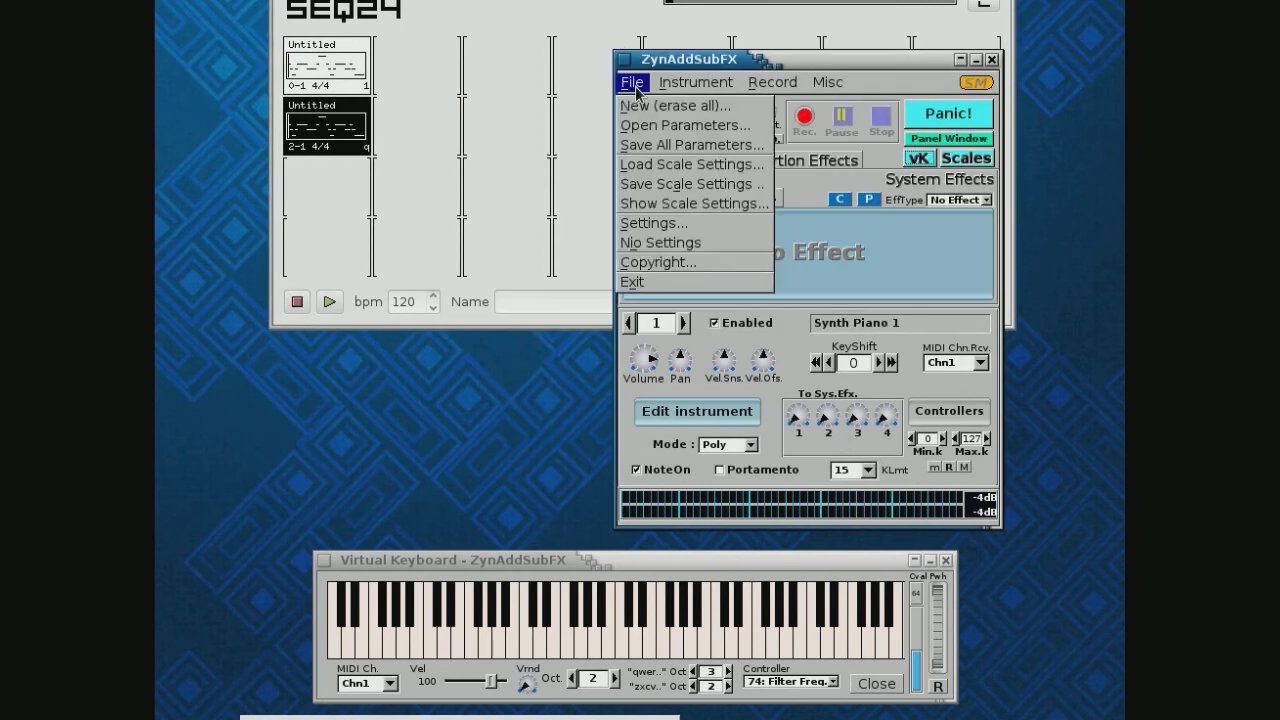
click(664, 207)
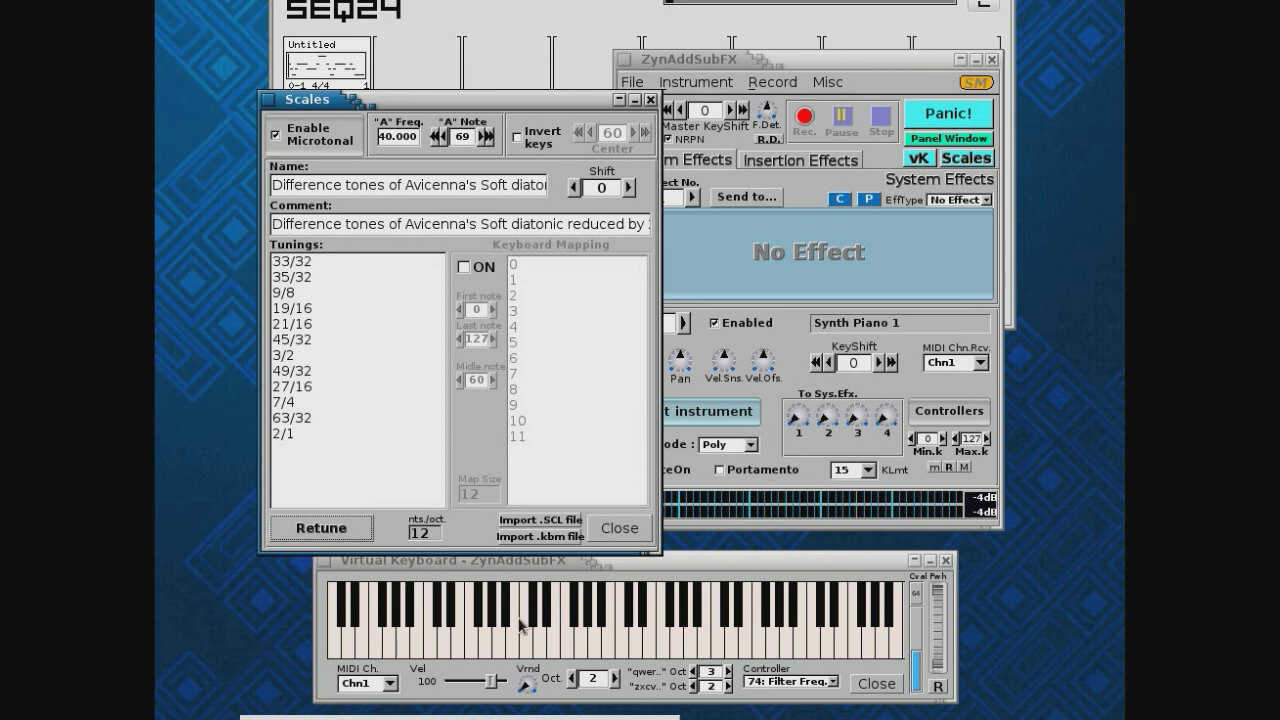
click(557, 519)
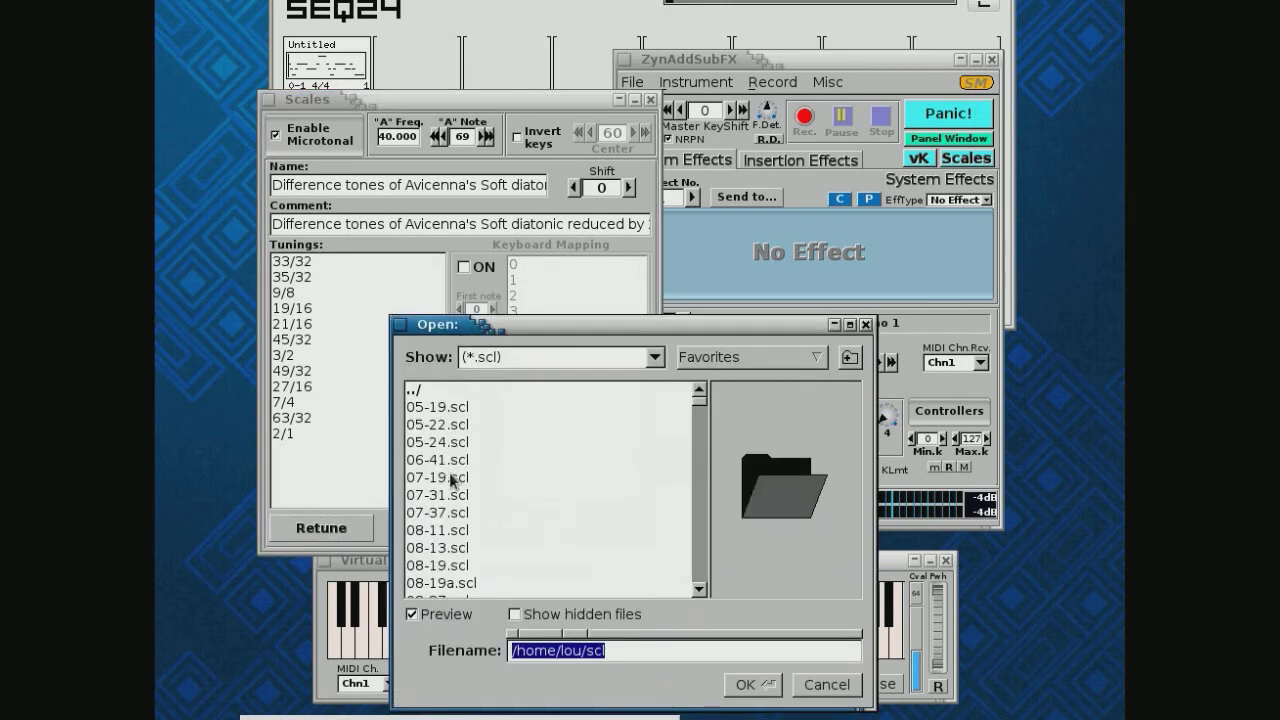
click(452, 478)
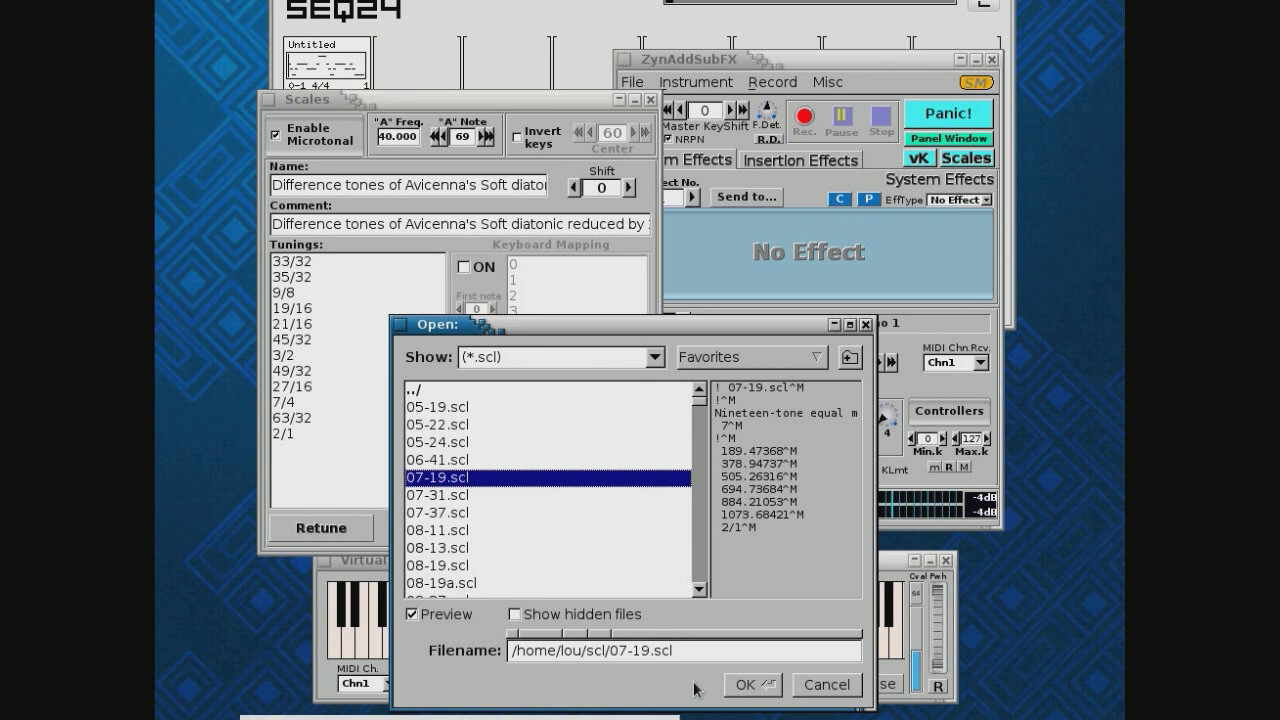
Cancel the file chooser and close the Scales window, keeping the Avicenna difference-tones tuning
click(812, 686)
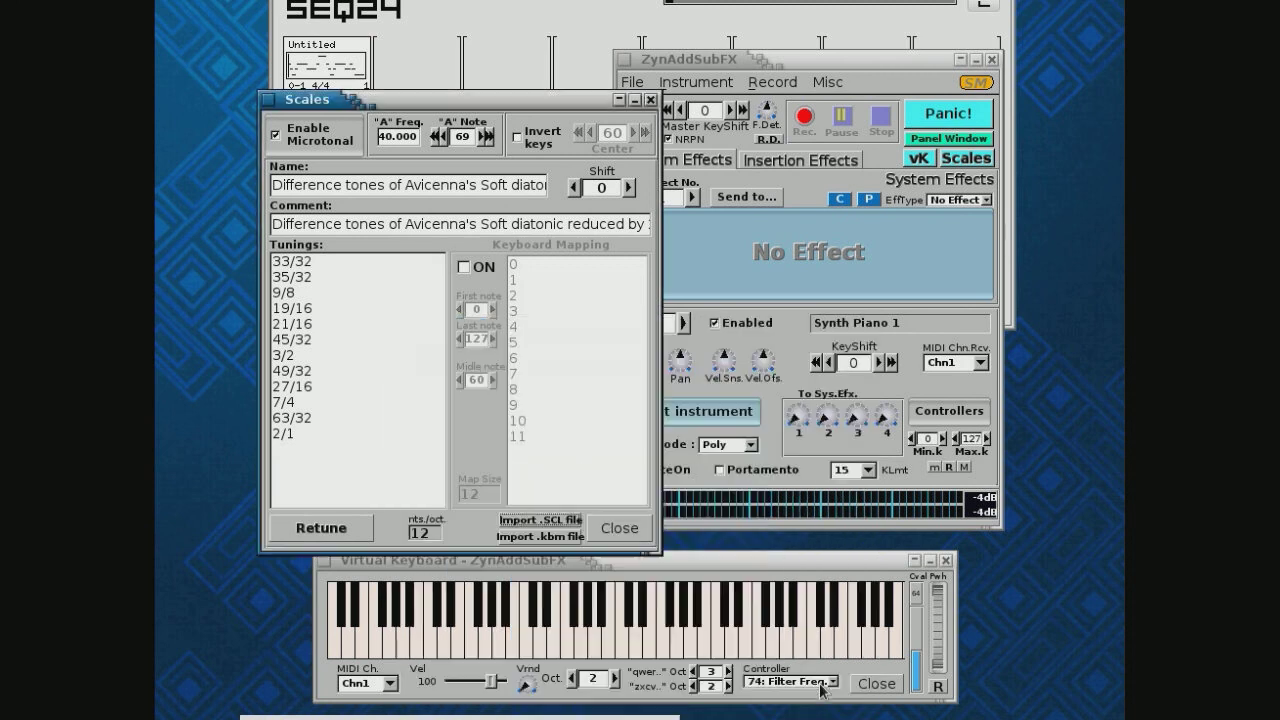
click(620, 528)
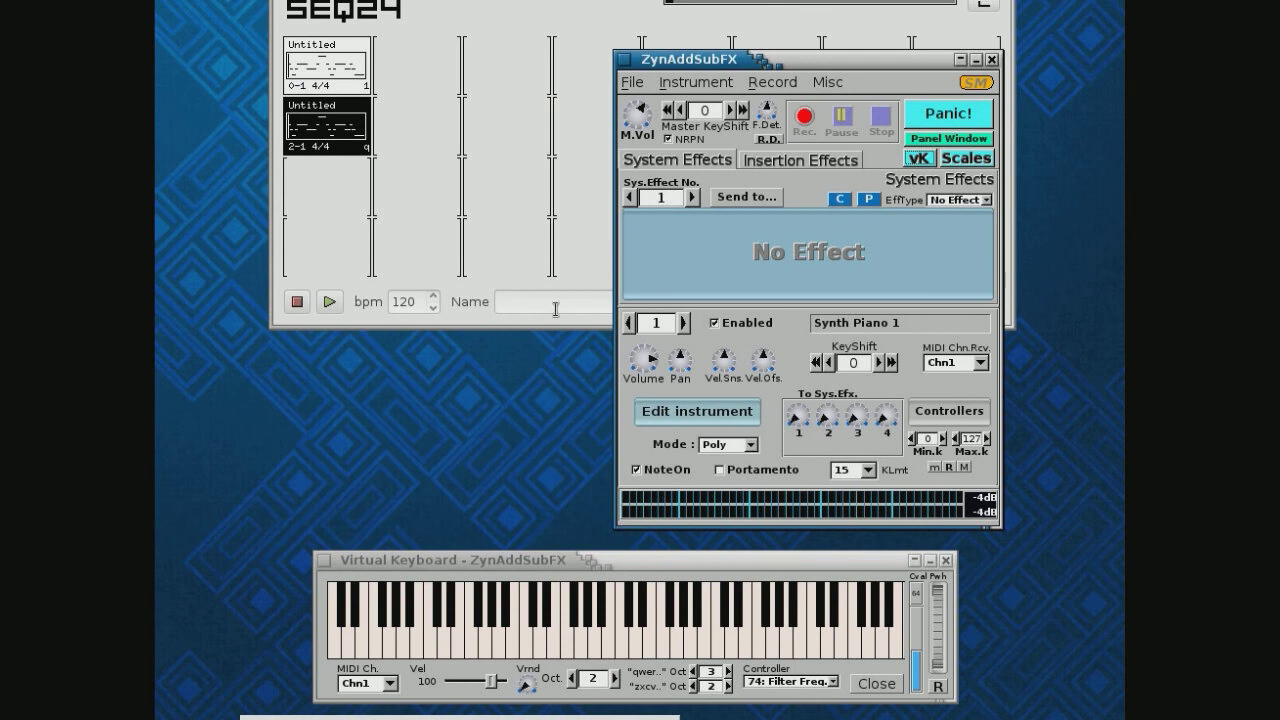